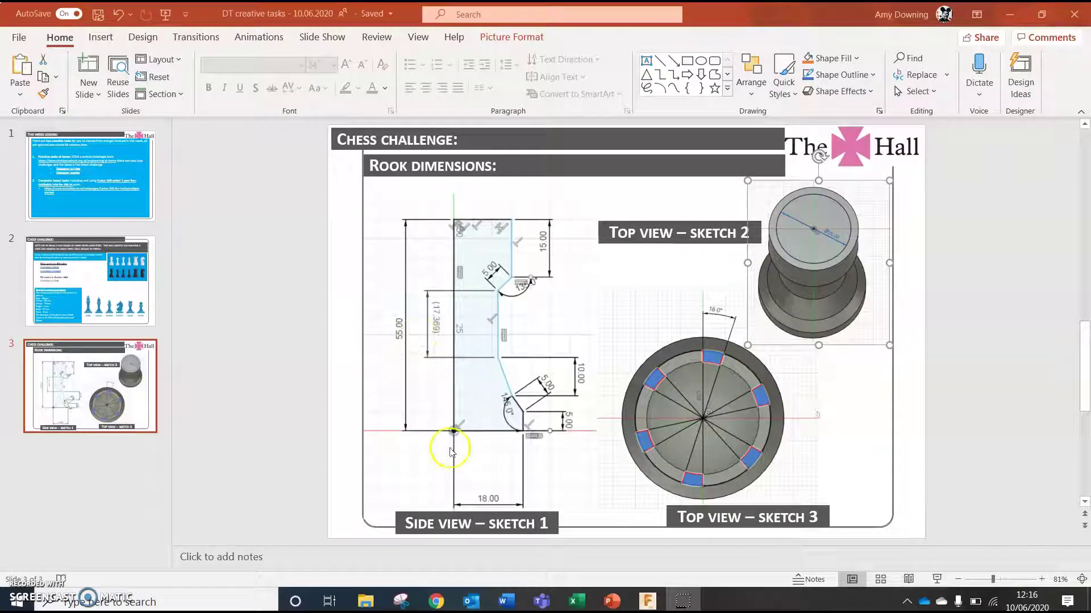
Review the chess challenge overview and rook dimension slides, then bring up Fusion 360
{"action": "left_click", "coordinate": [89, 277]}
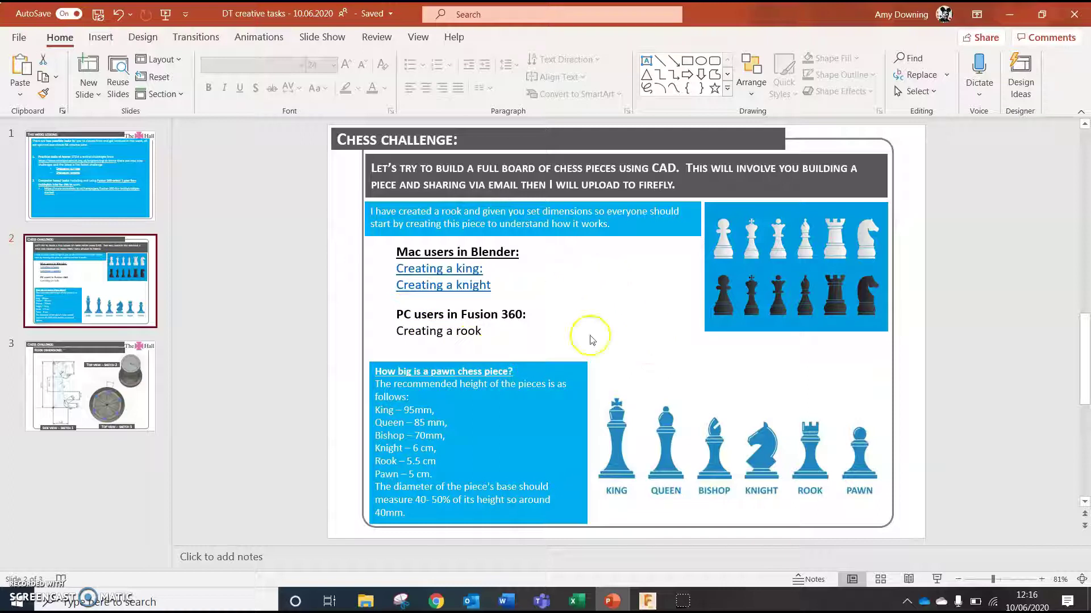
{"action": "left_click", "coordinate": [121, 409]}
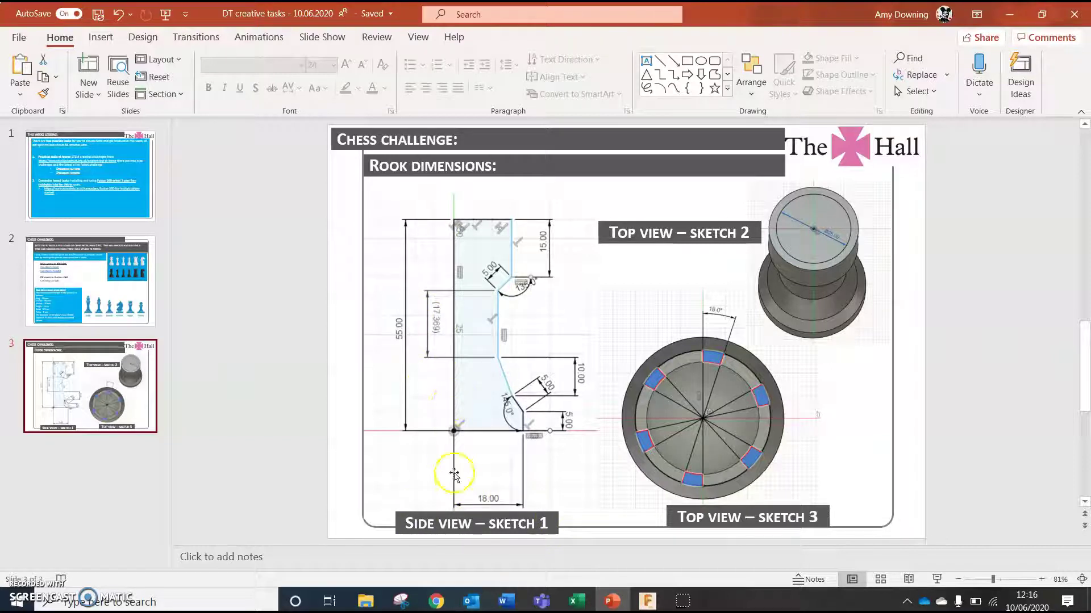
{"action": "left_click", "coordinate": [653, 598]}
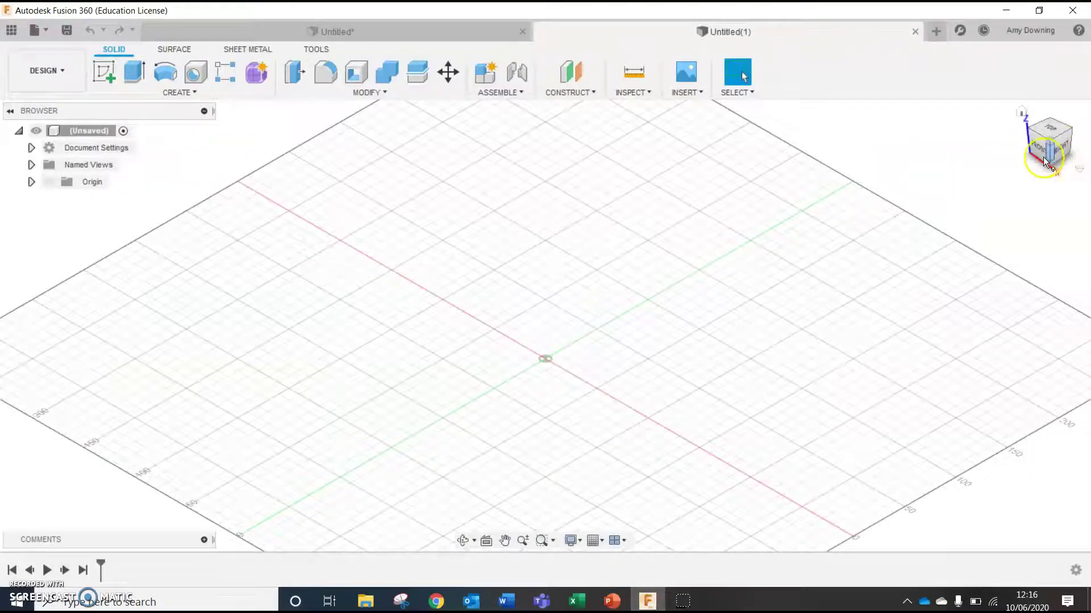
Start a line sketch on the upright origin plane, viewed near-frontally
{"action": "right_click", "coordinate": [545, 276]}
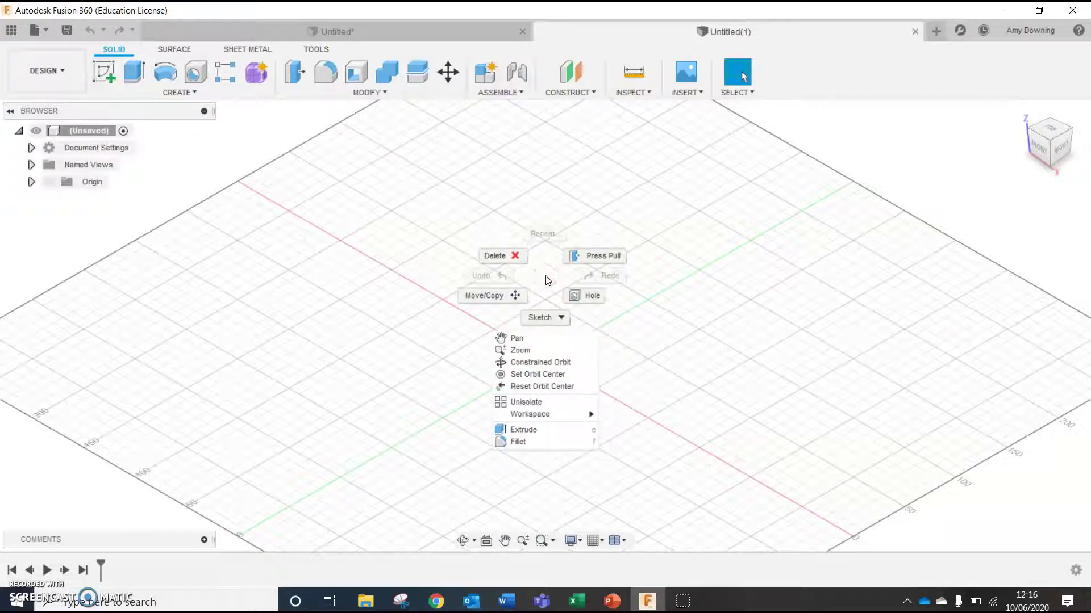
{"action": "left_click", "coordinate": [547, 312]}
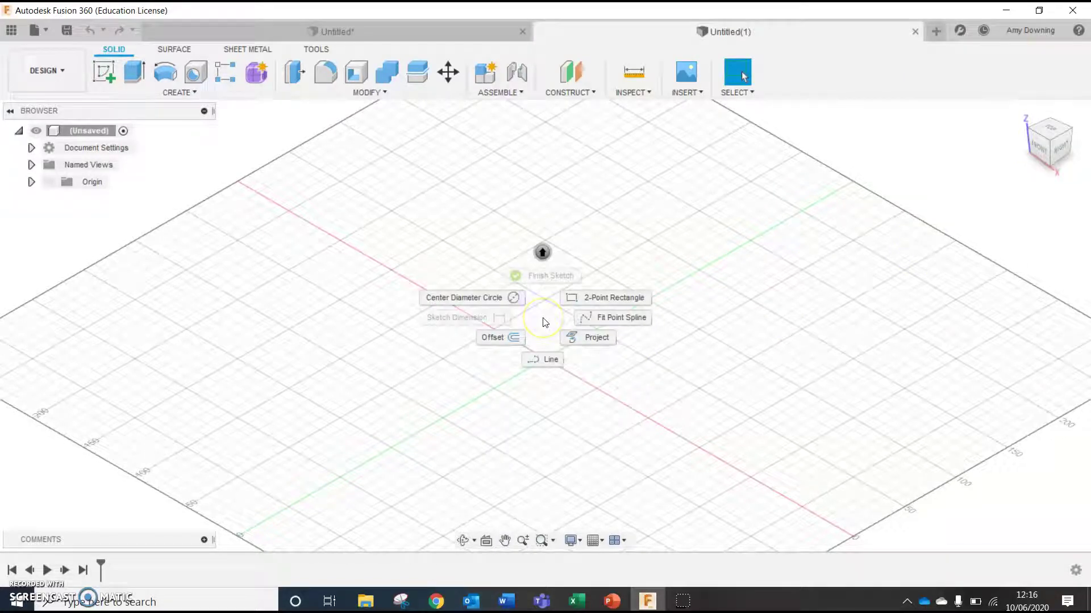
{"action": "left_click", "coordinate": [543, 358]}
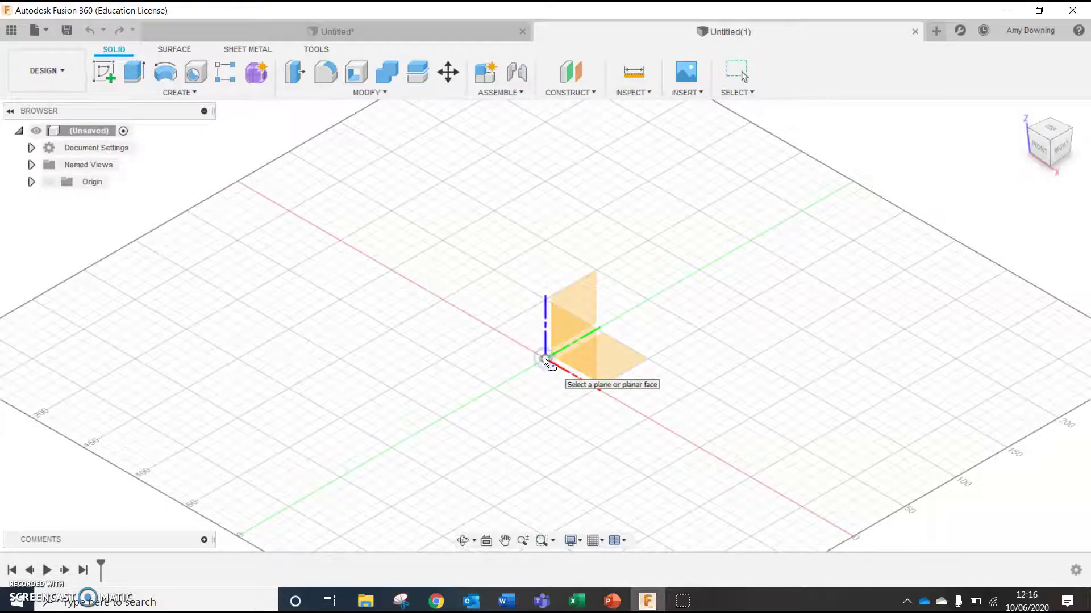
{"action": "middle_click_drag", "start_coordinate": [547, 363], "coordinate": [579, 402], "text": "shift"}
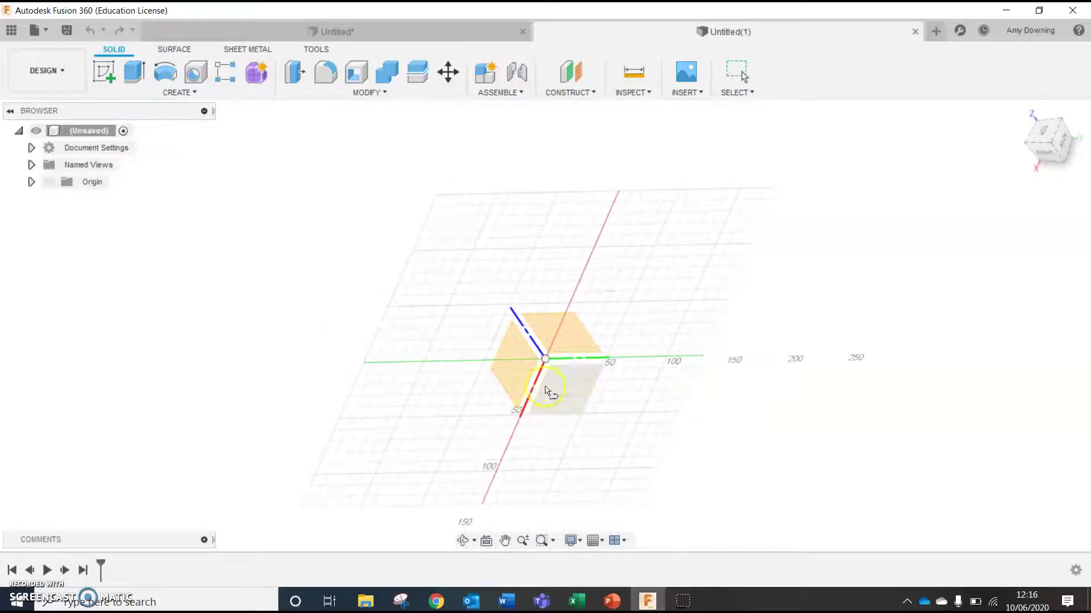
{"action": "mouse_move", "coordinate": [623, 355]}
{"action": "middle_mouse_down", "text": "shift"}
{"action": "mouse_move", "coordinate": [549, 397]}
{"action": "mouse_move", "coordinate": [500, 380]}
{"action": "middle_mouse_up", "text": "shift"}
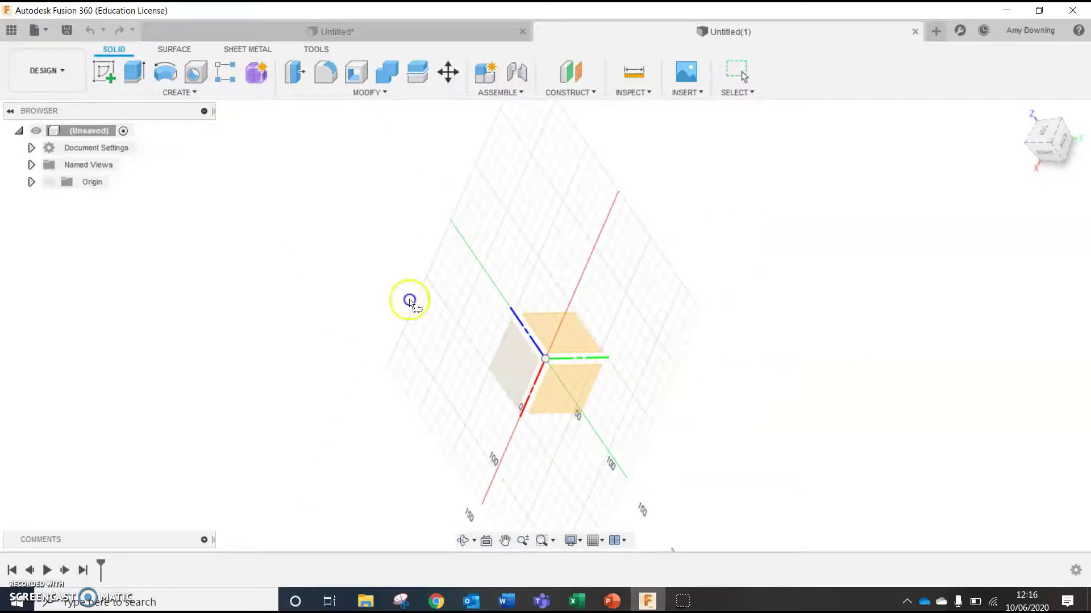
{"action": "left_click", "coordinate": [512, 374]}
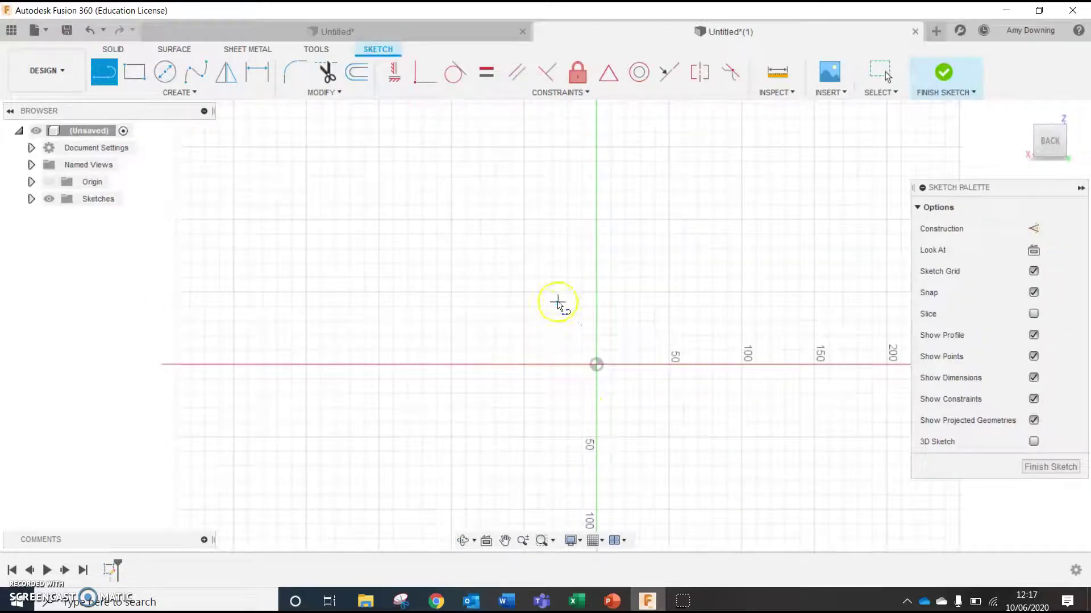
Draw a 55 mm vertical line up from the sketch origin
{"action": "left_click", "coordinate": [600, 396]}
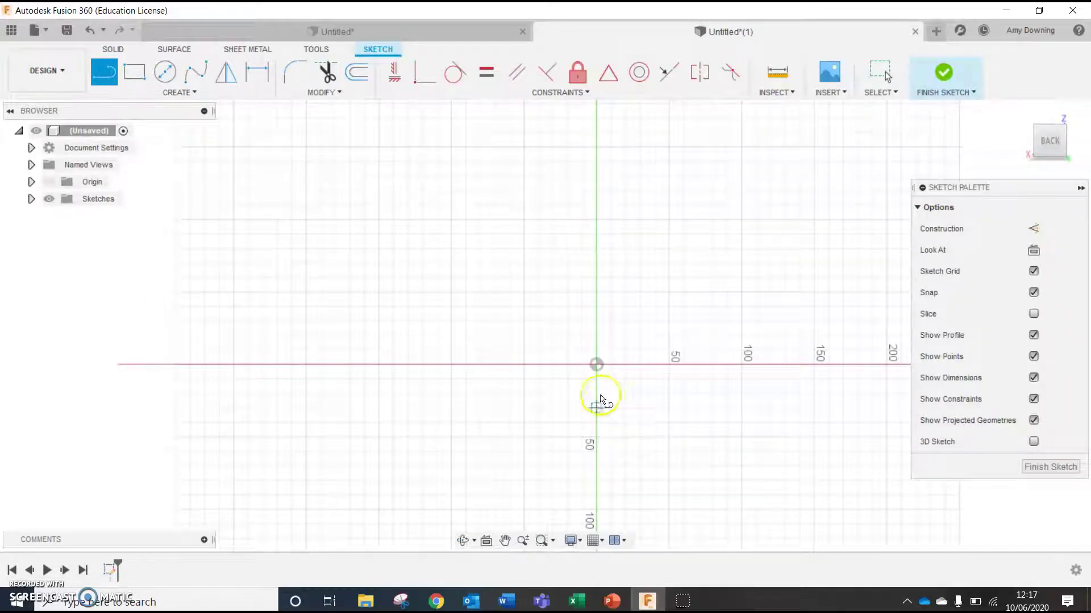
{"action": "left_click", "coordinate": [600, 364]}
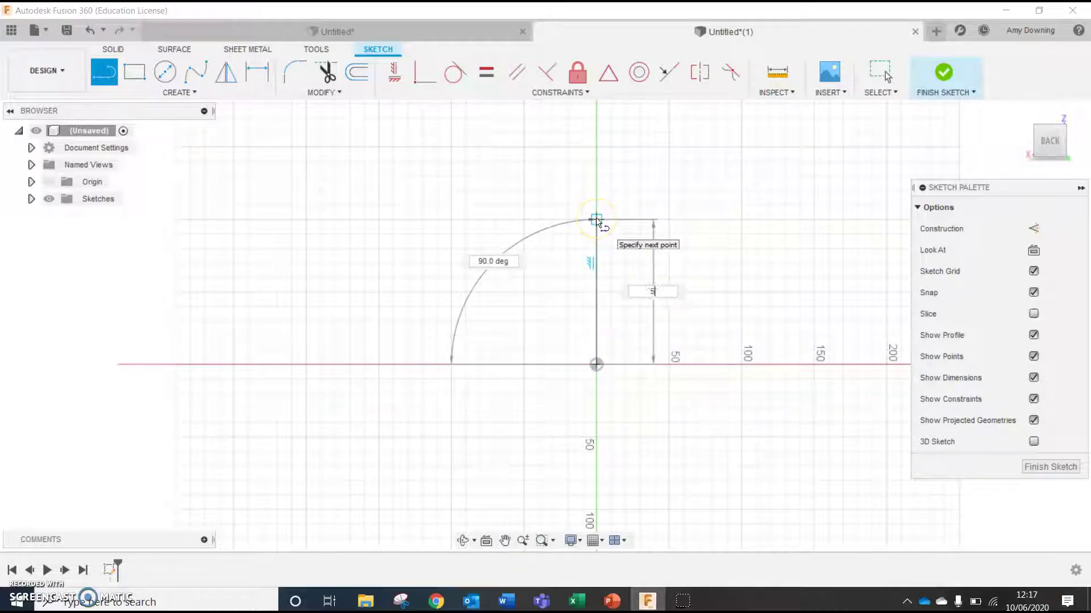
{"action": "type", "text": "55"}
{"action": "key", "text": "Return"}
{"action": "key", "text": "Escape"}
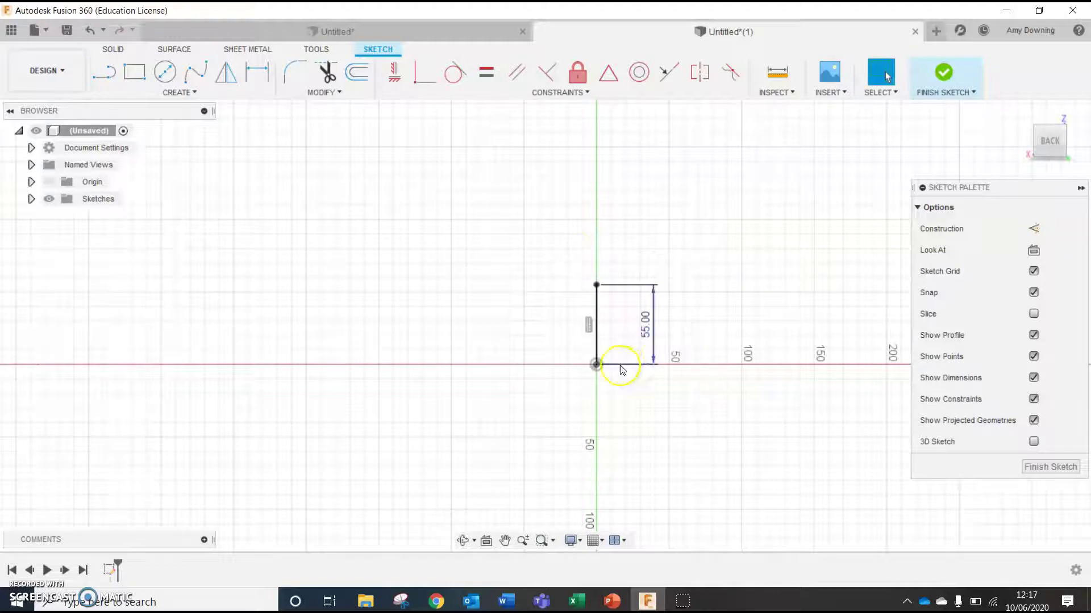
{"action": "scroll", "coordinate": [709, 390], "scroll_direction": "up", "scroll_amount": 1}
{"action": "scroll", "coordinate": [695, 382], "scroll_direction": "up", "scroll_amount": 2}
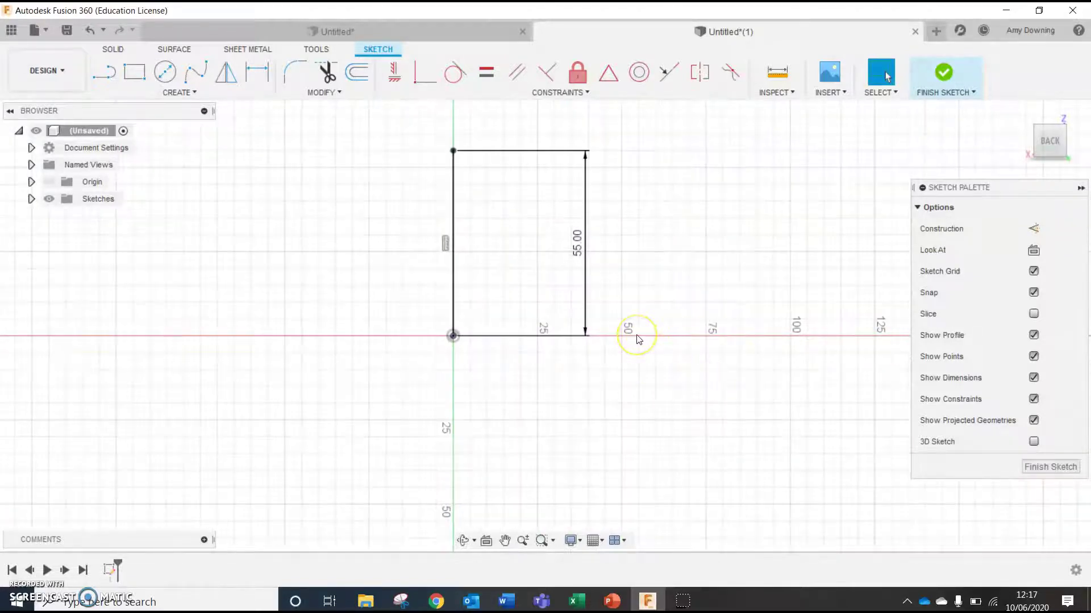
Draw an 18 mm horizontal base line from the origin
{"action": "key", "text": "l"}
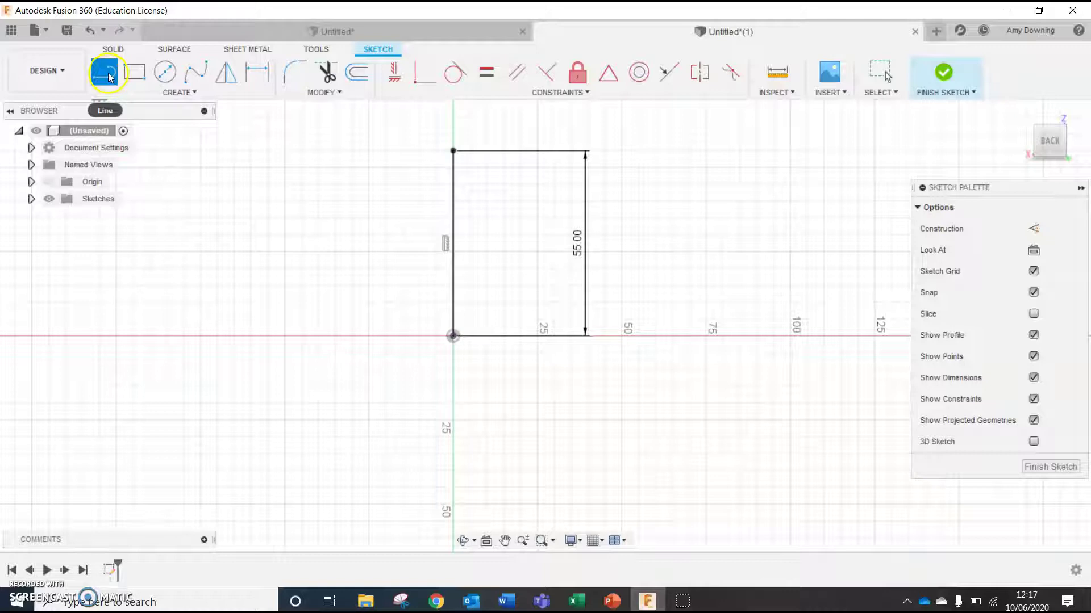
{"action": "left_click", "coordinate": [452, 335]}
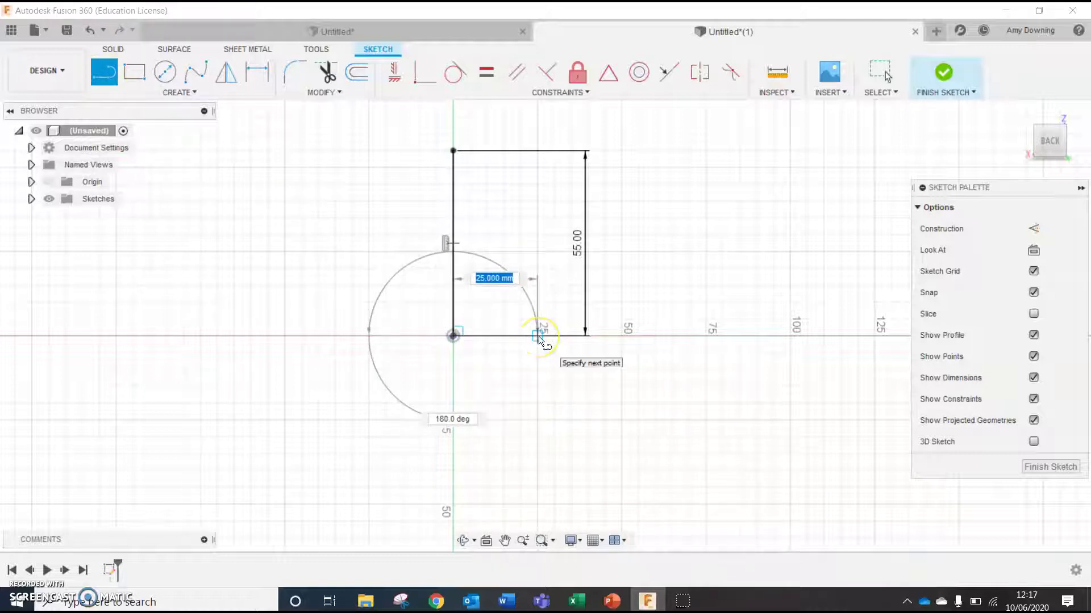
{"action": "type", "text": "18"}
{"action": "key", "text": "Tab"}
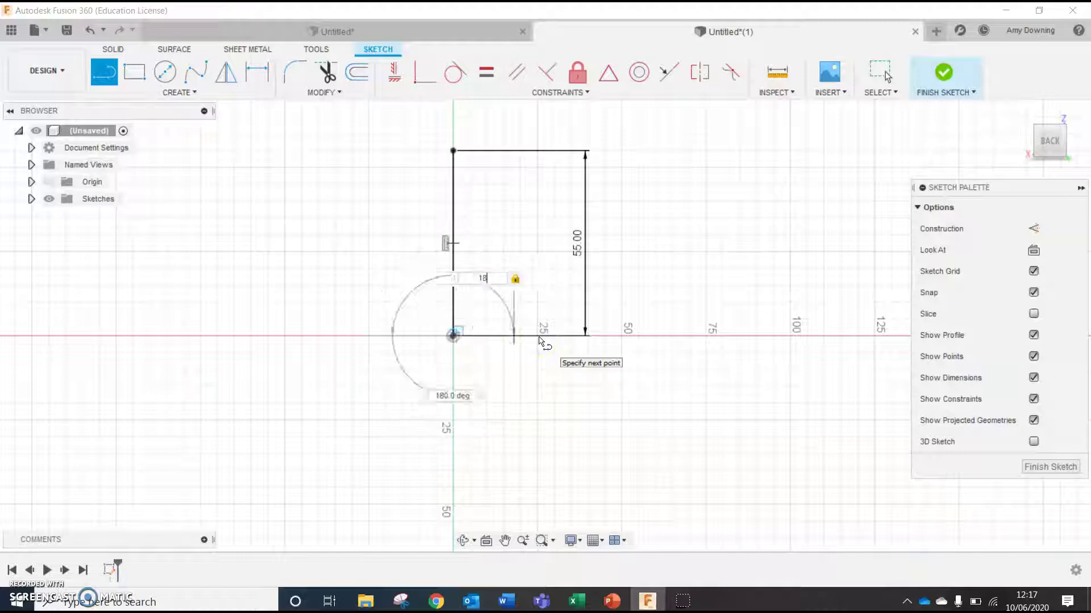
{"action": "key", "text": "Return"}
{"action": "key", "text": "Escape"}
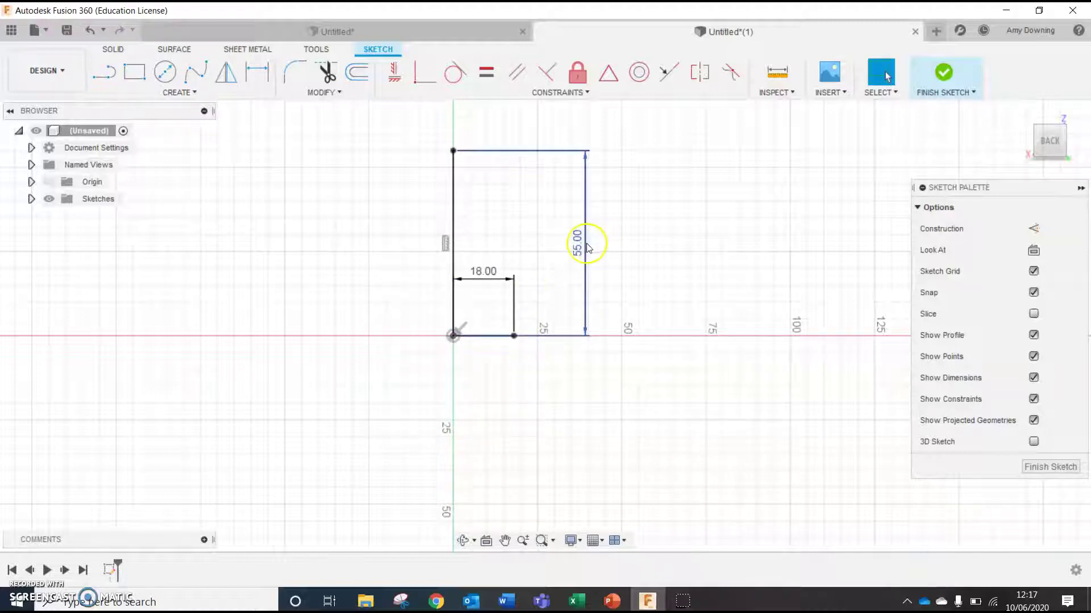
Move the 55.00 dimension to the left and the 18.00 dimension below the base line
{"action": "left_click_drag", "start_coordinate": [582, 247], "coordinate": [339, 270]}
{"action": "left_click", "coordinate": [489, 325]}
{"action": "left_click_drag", "start_coordinate": [490, 326], "coordinate": [492, 443]}
{"action": "scroll", "coordinate": [546, 231], "scroll_direction": "down", "scroll_amount": 1}
{"action": "scroll", "coordinate": [545, 233], "scroll_direction": "up", "scroll_amount": 2}
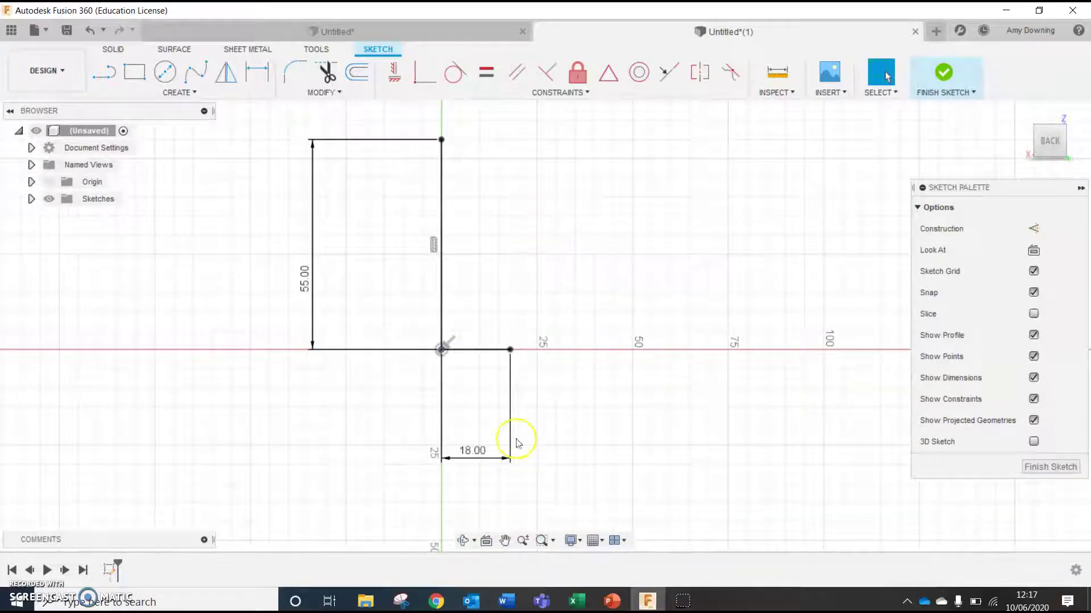
Bring up PowerPoint's slide 3 at about 150% to read the 5.00, 10.00 and 145° dimensions
{"action": "left_click", "coordinate": [612, 601]}
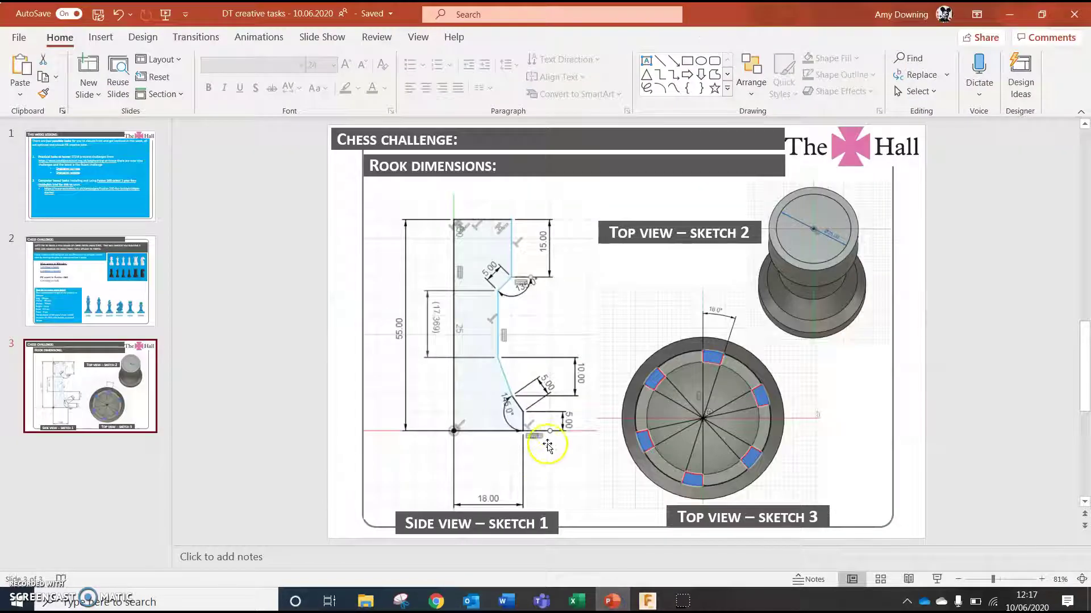
{"action": "scroll", "coordinate": [549, 418], "scroll_direction": "up", "scroll_amount": 1}
{"action": "scroll", "coordinate": [263, 454], "scroll_direction": "down", "scroll_amount": 1}
{"action": "scroll", "coordinate": [540, 406], "scroll_direction": "up", "scroll_amount": 5, "text": "ctrl"}
{"action": "scroll", "coordinate": [395, 414], "scroll_direction": "down", "scroll_amount": 4, "text": "ctrl"}
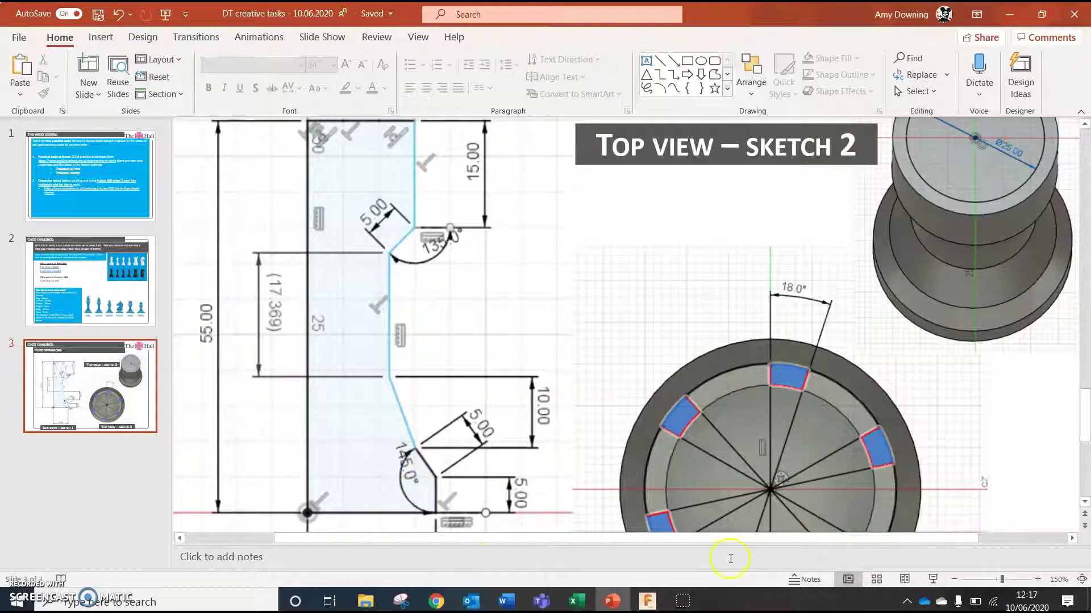
Add a 5 mm vertical line rising from the end of the 18 mm base
{"action": "left_click", "coordinate": [649, 600]}
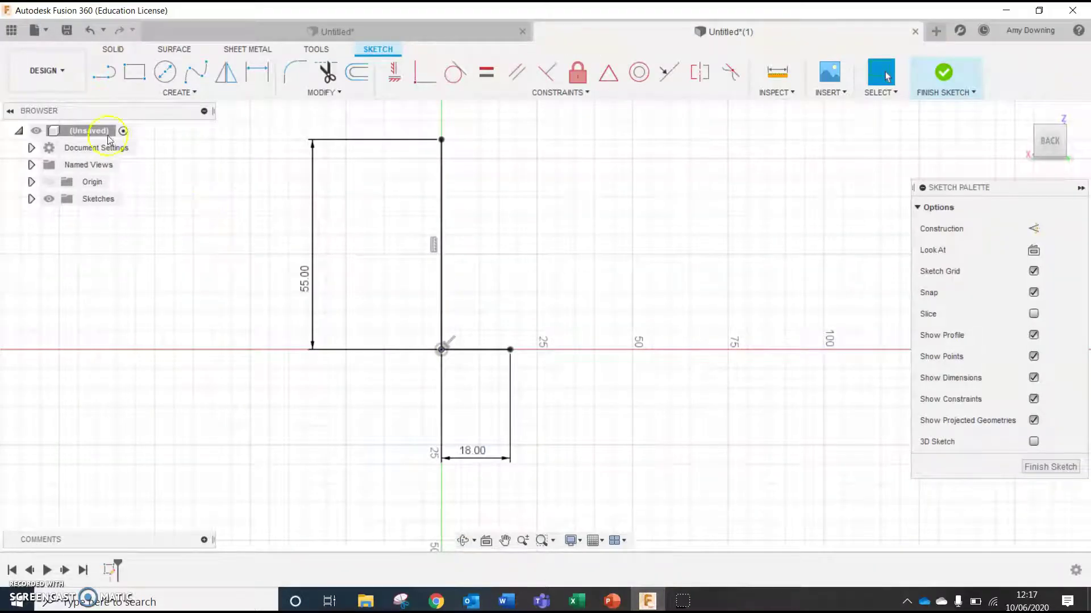
{"action": "left_click", "coordinate": [109, 77]}
{"action": "left_click", "coordinate": [510, 349]}
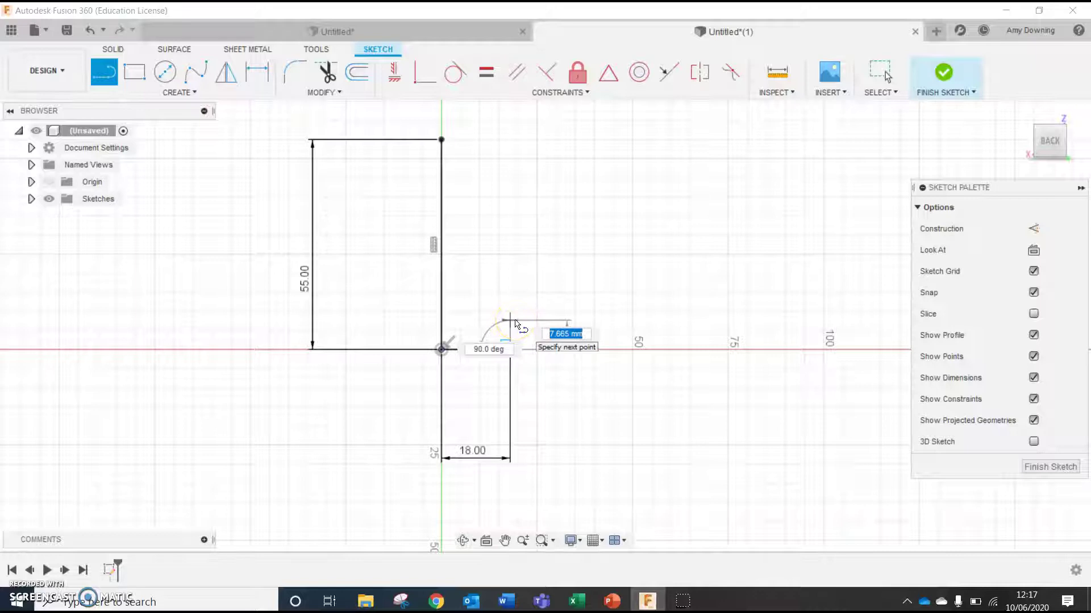
{"action": "type", "text": "5"}
{"action": "key", "text": "Return"}
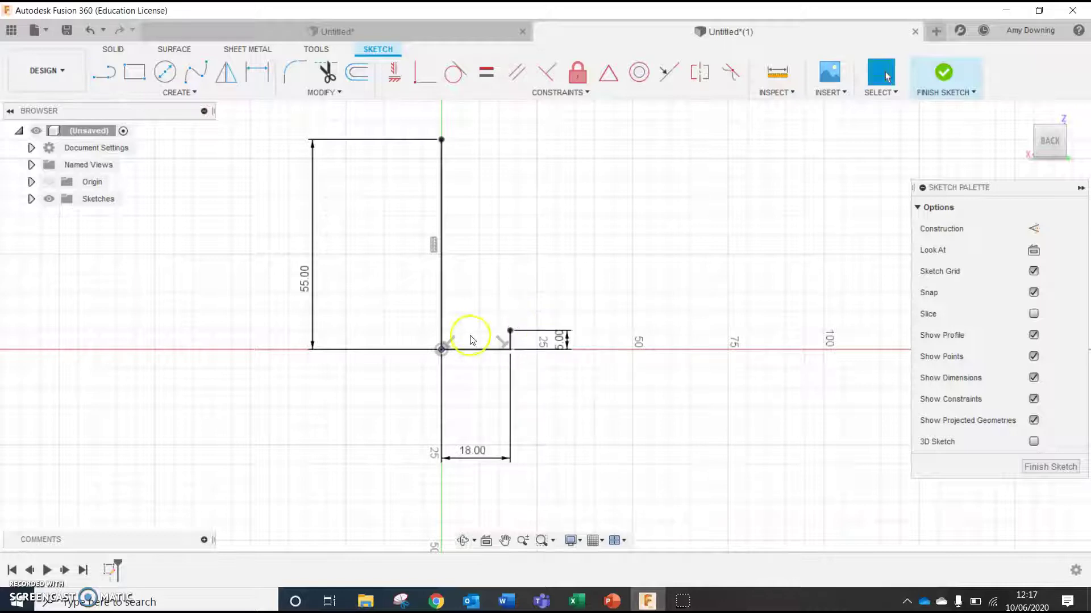
{"action": "key", "text": "Escape"}
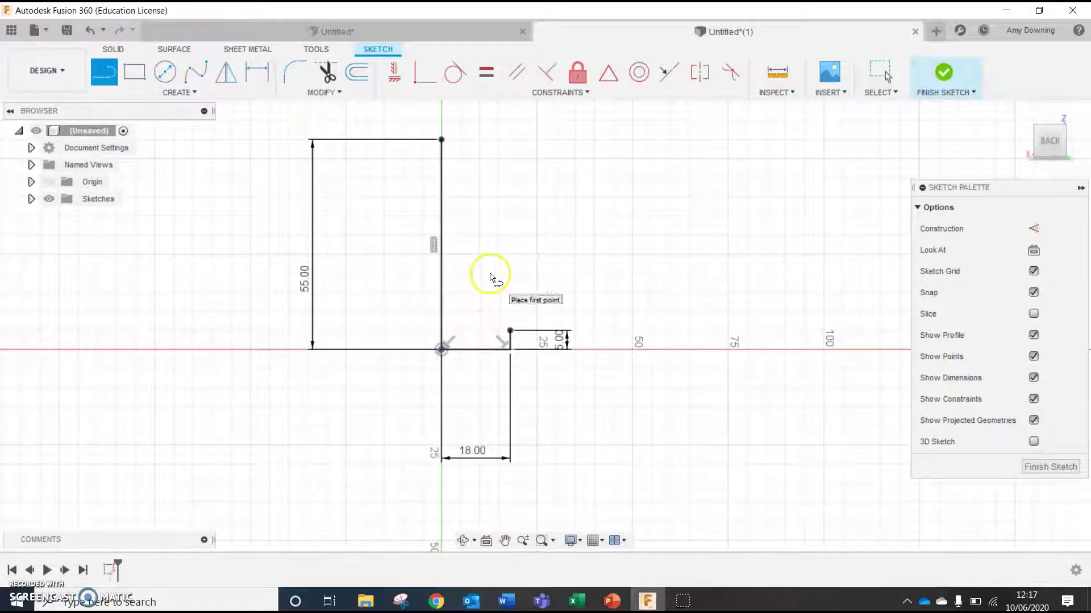
Add a 5 mm line at 145° from the top of the riser
{"action": "left_click", "coordinate": [511, 331]}
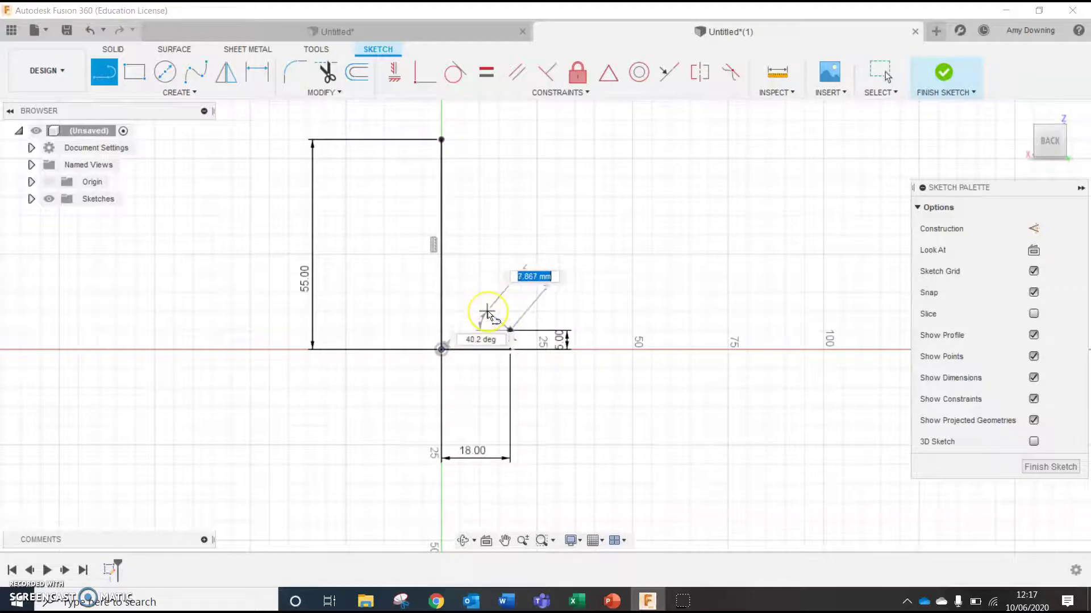
{"action": "type", "text": "5"}
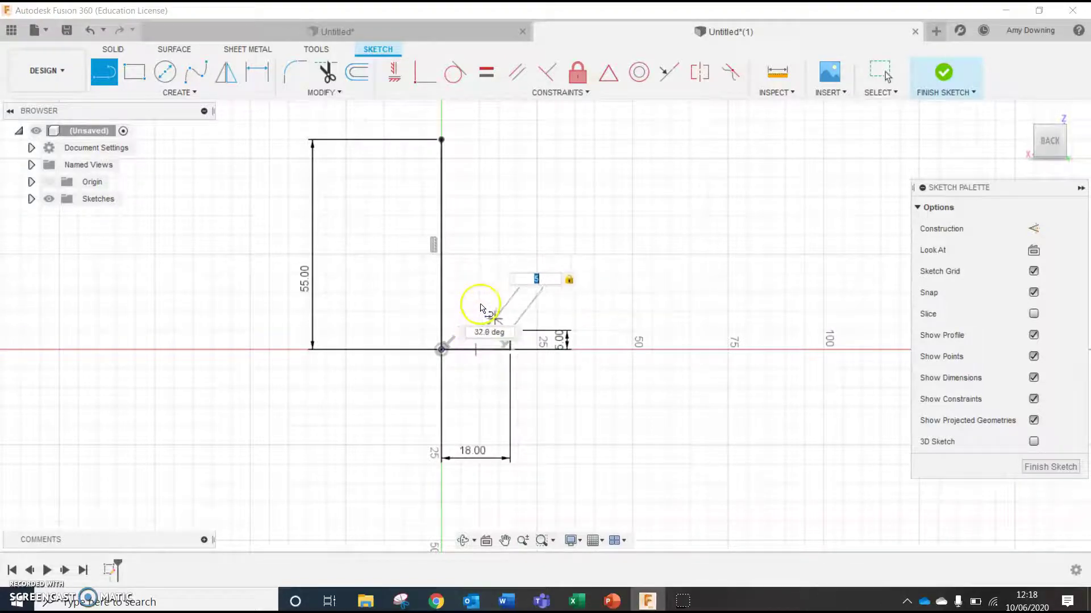
{"action": "key", "text": "Tab"}
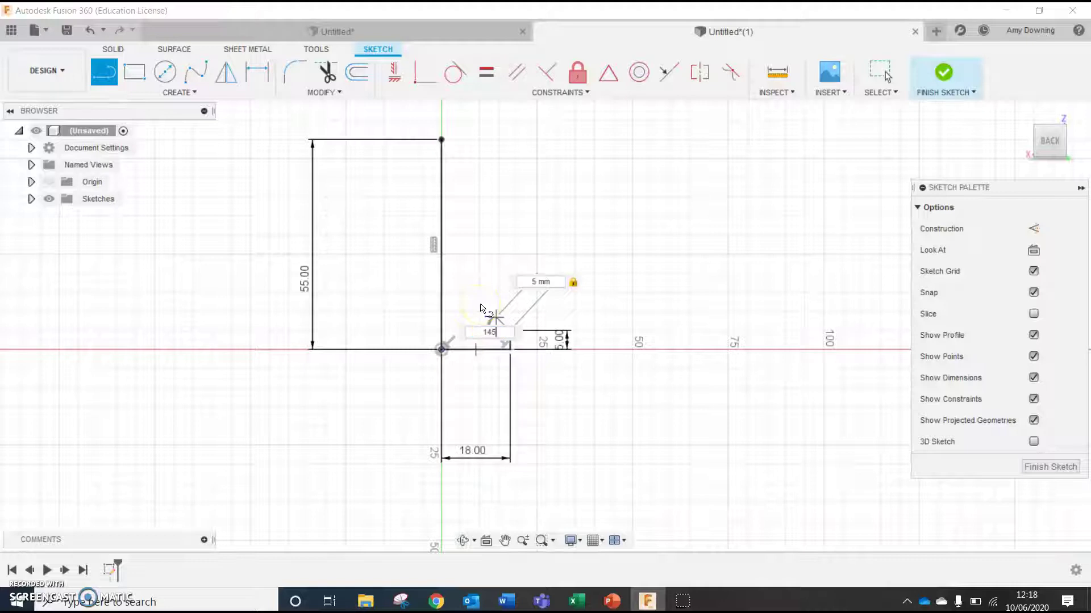
{"action": "key", "text": "Return"}
{"action": "key", "text": "Tab"}
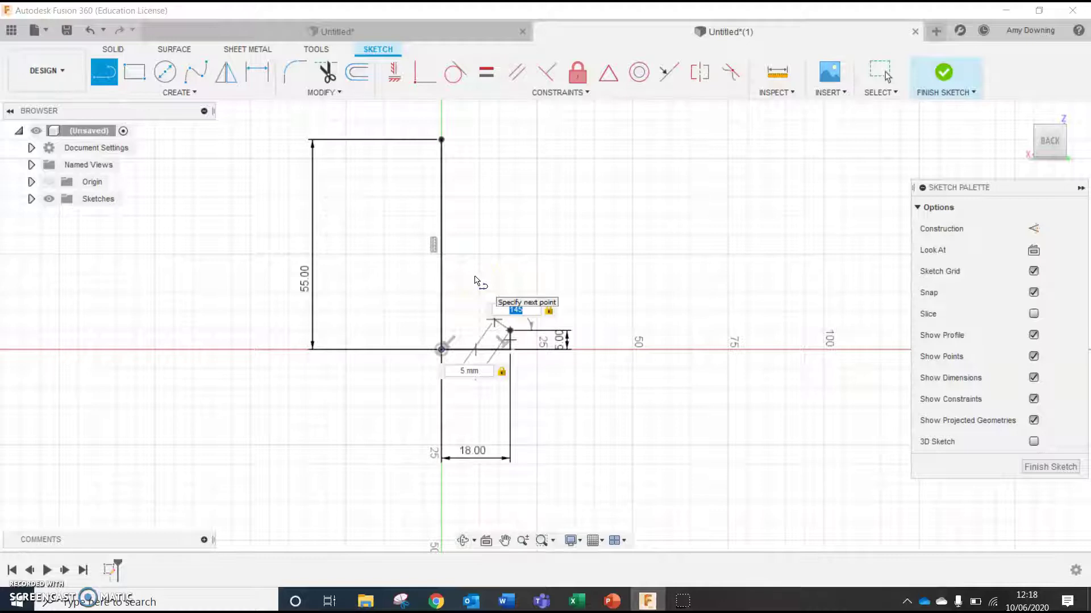
{"action": "key", "text": "Return"}
{"action": "key", "text": "Escape"}
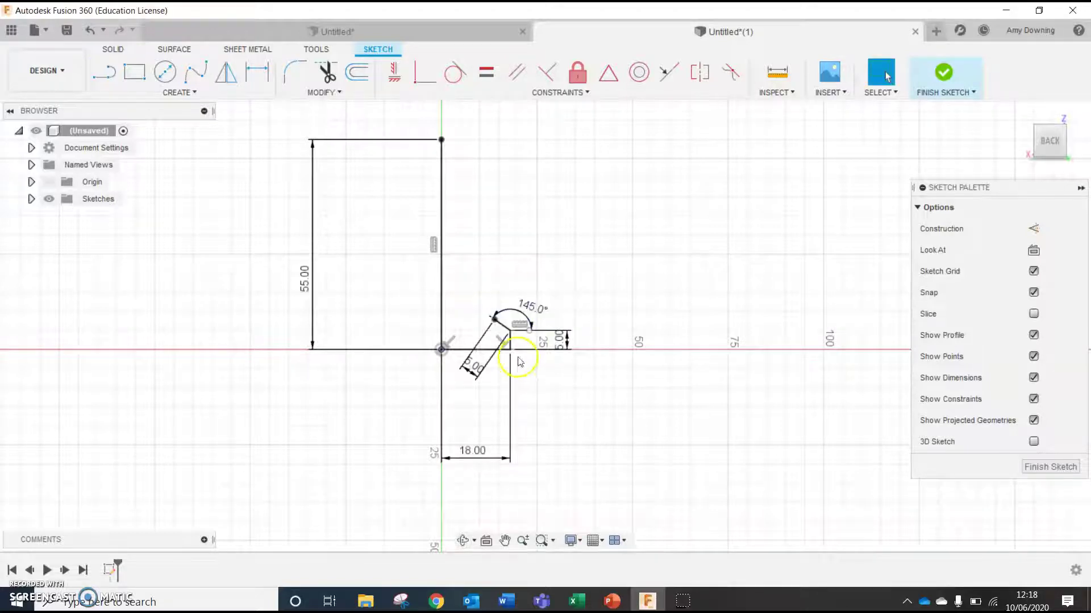
{"action": "scroll", "coordinate": [517, 354], "scroll_direction": "up", "scroll_amount": 3}
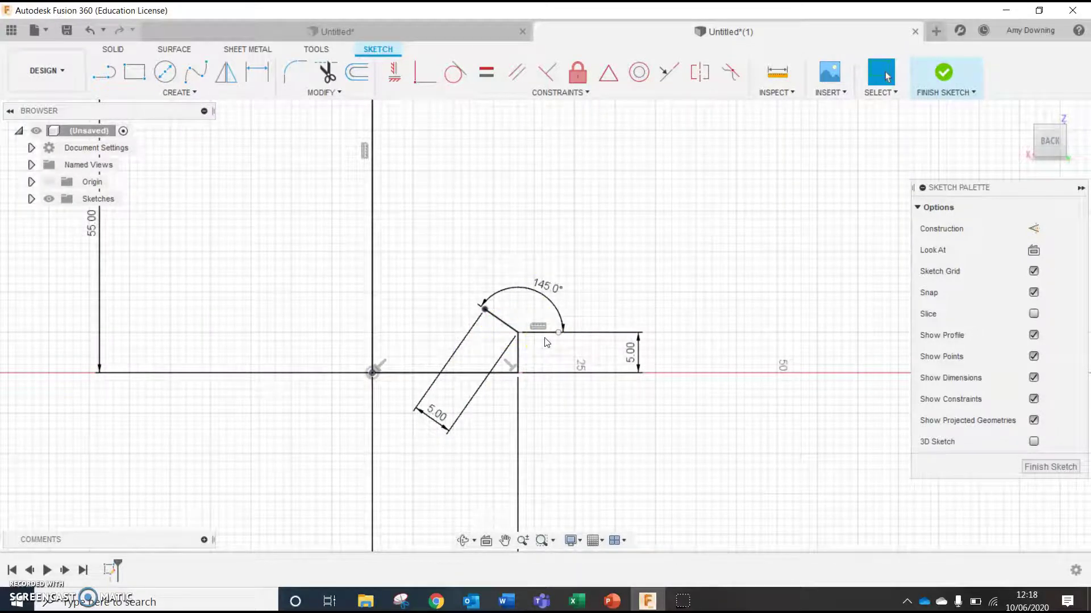
{"action": "left_click", "coordinate": [657, 596]}
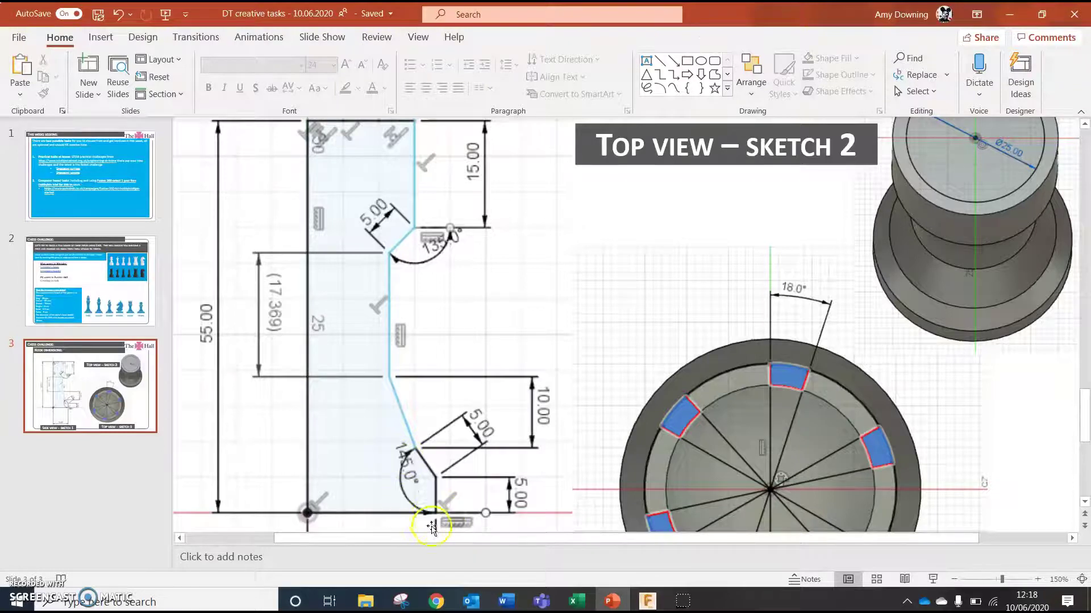
Replace the 145° dimension with a 45° angle between the base line and the diagonal
{"action": "left_click", "coordinate": [647, 601]}
{"action": "left_click", "coordinate": [541, 290]}
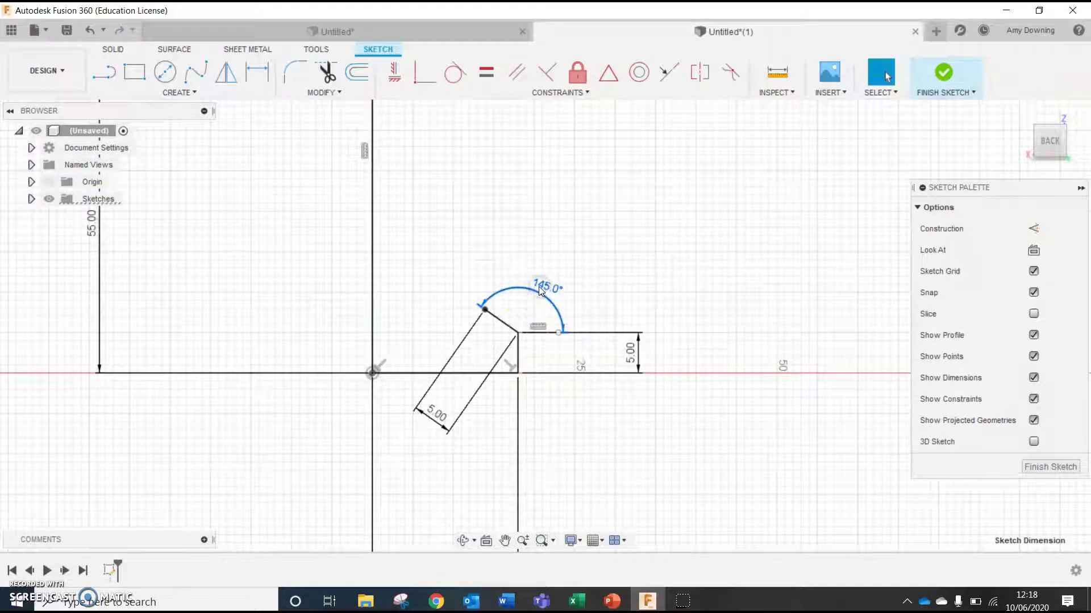
{"action": "key", "text": "Delete"}
{"action": "left_click", "coordinate": [518, 353]}
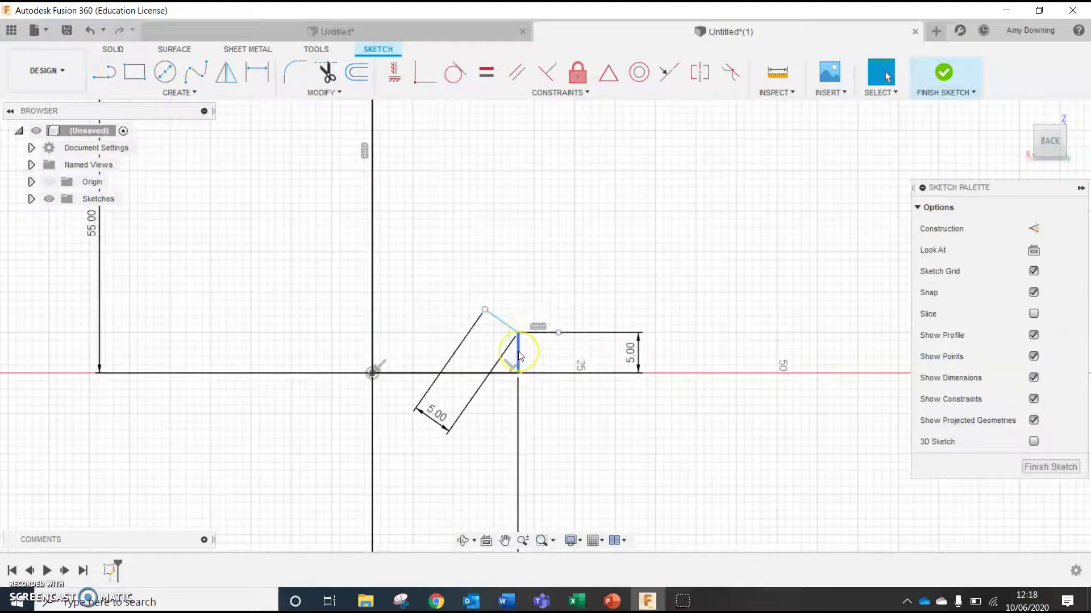
{"action": "key", "text": "d"}
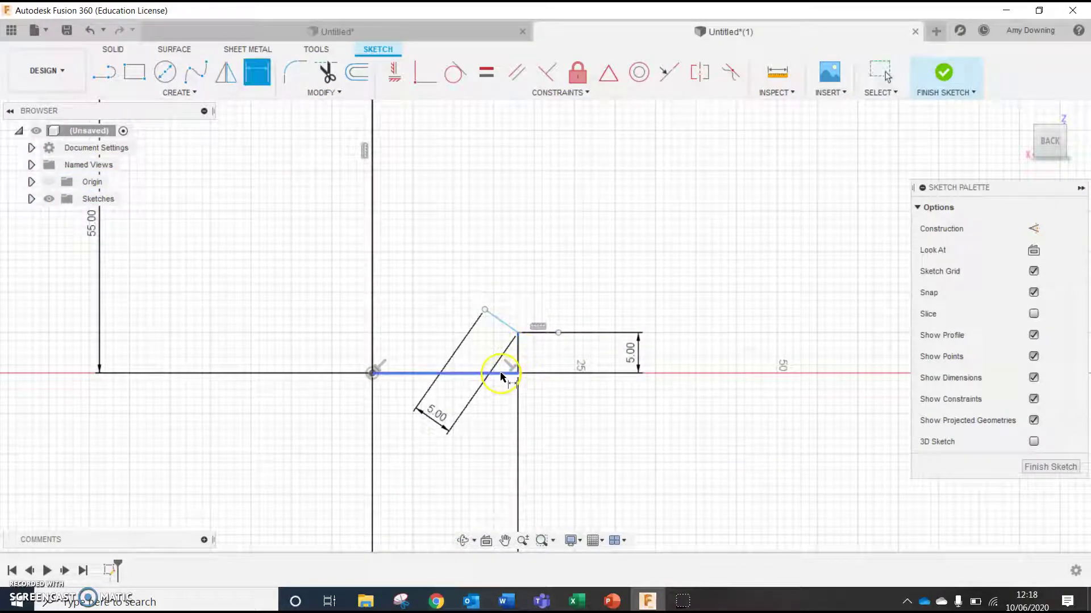
{"action": "left_click", "coordinate": [499, 373]}
{"action": "left_click", "coordinate": [502, 325]}
{"action": "left_click", "coordinate": [433, 313]}
{"action": "left_click", "coordinate": [498, 375]}
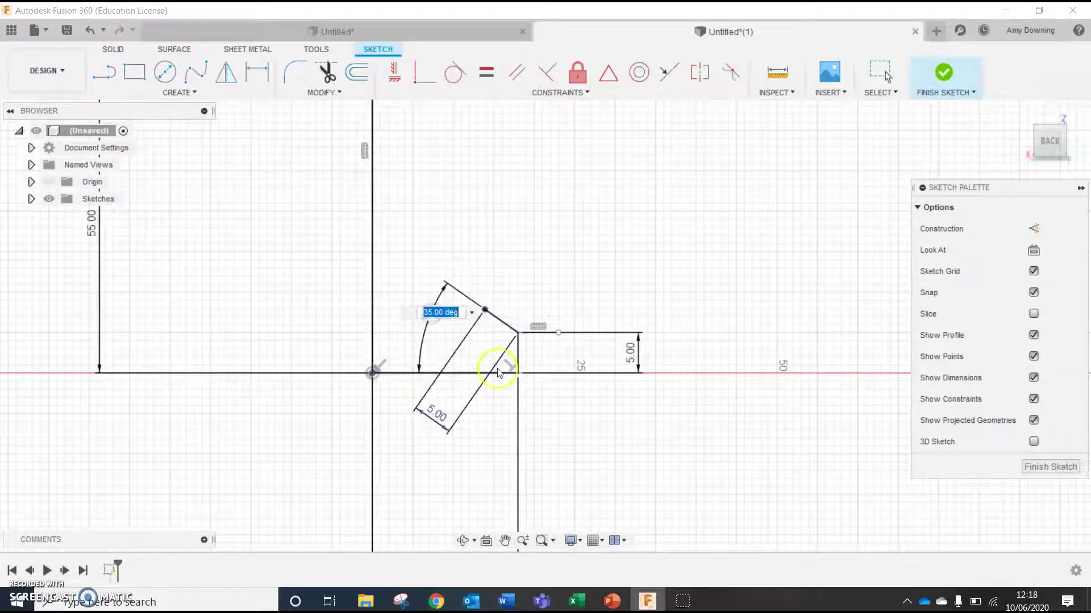
{"action": "type", "text": "45"}
{"action": "key", "text": "Return"}
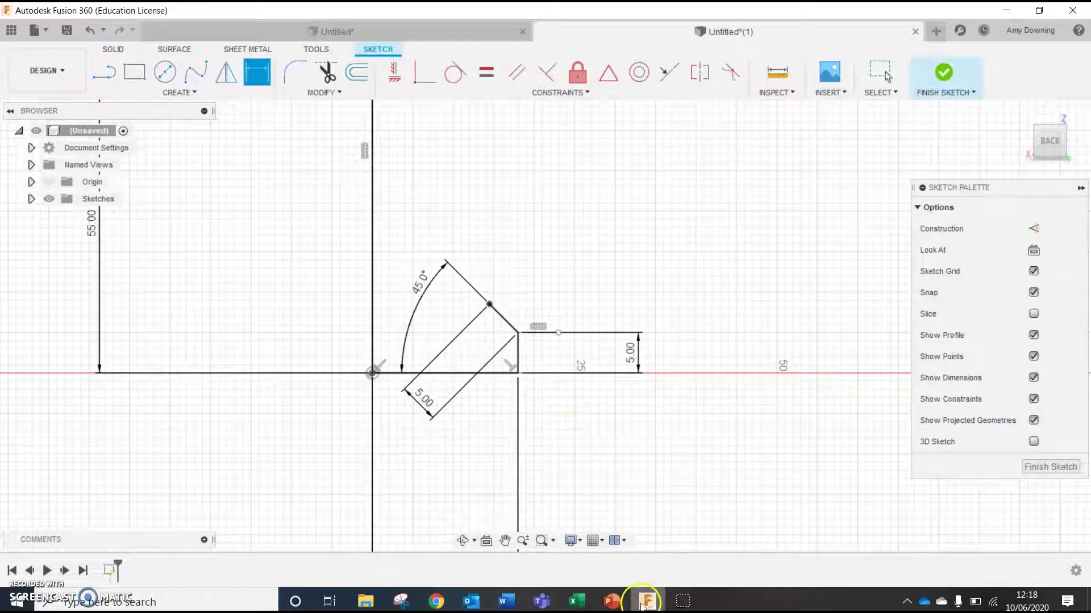
Check the reference slide, then draw a 10 mm line from the chamfer's upper corner
{"action": "left_click", "coordinate": [612, 601]}
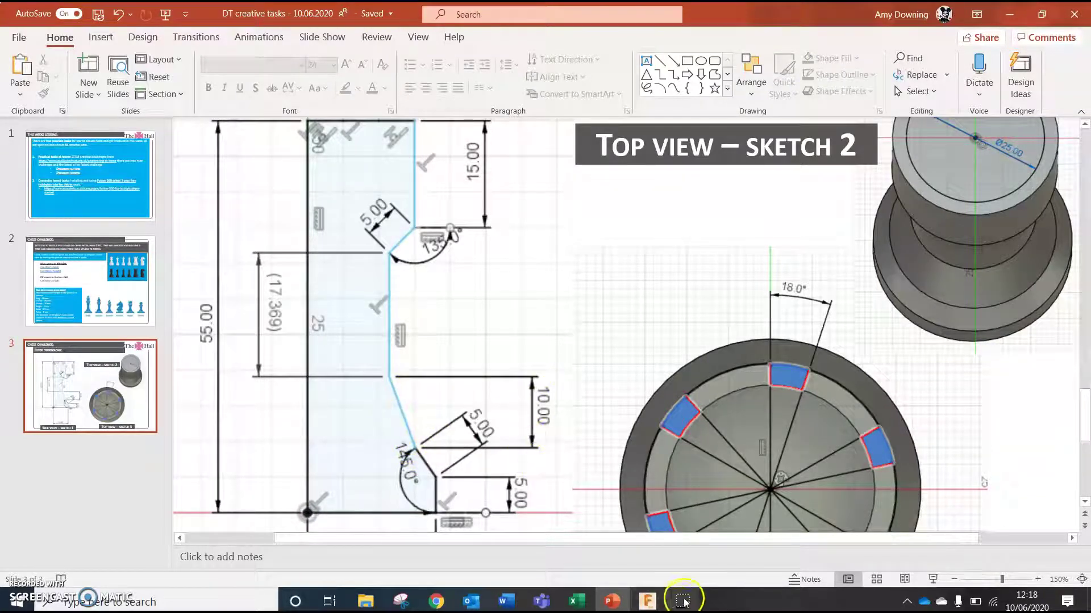
{"action": "left_click", "coordinate": [656, 605]}
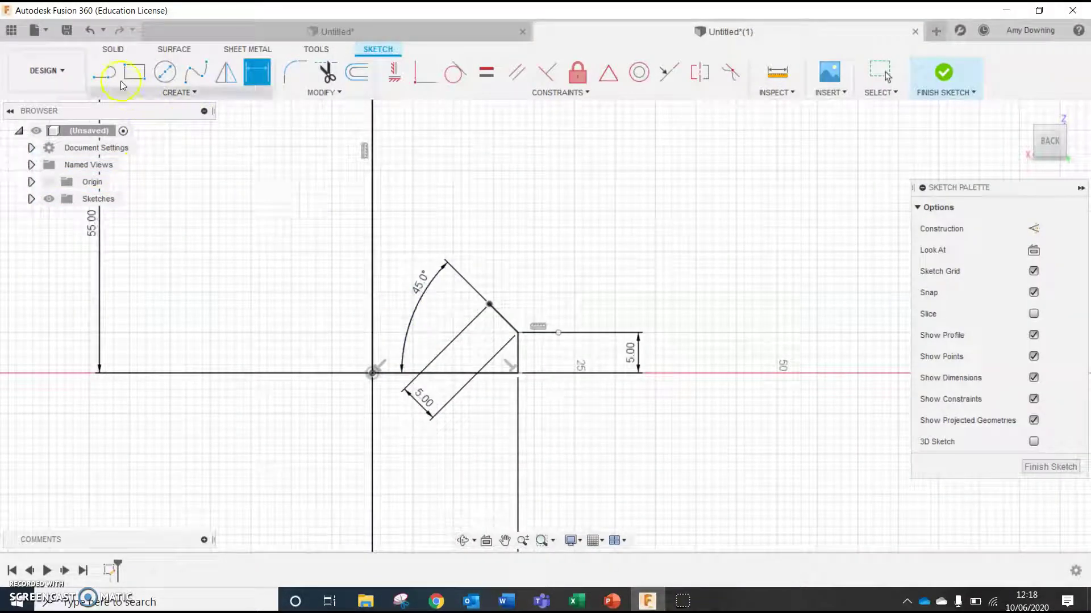
{"action": "left_click", "coordinate": [103, 71]}
{"action": "left_click", "coordinate": [490, 304]}
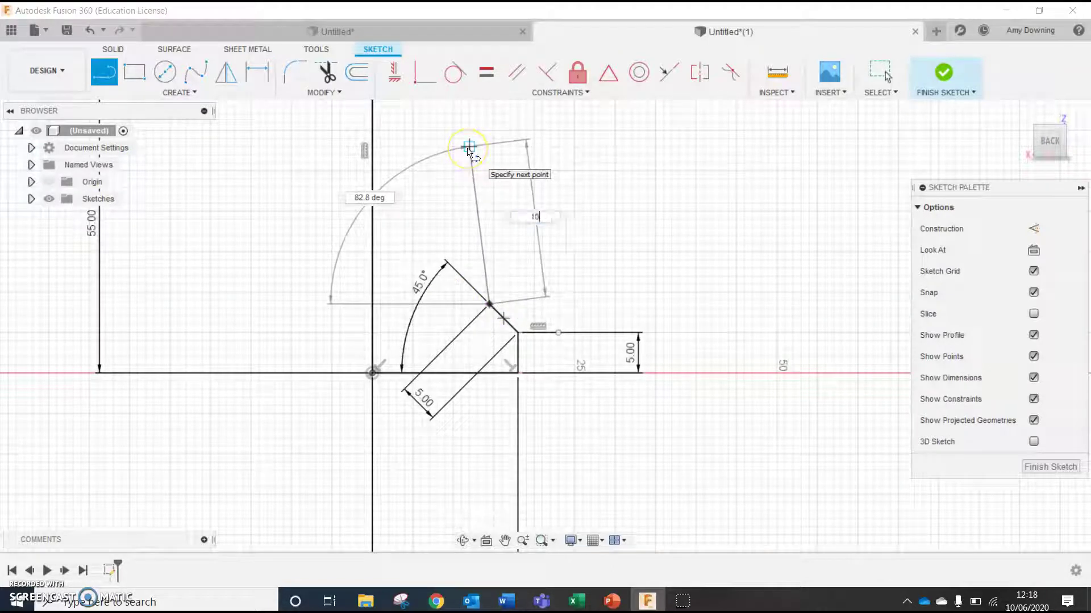
{"action": "type", "text": "10"}
{"action": "key", "text": "Tab"}
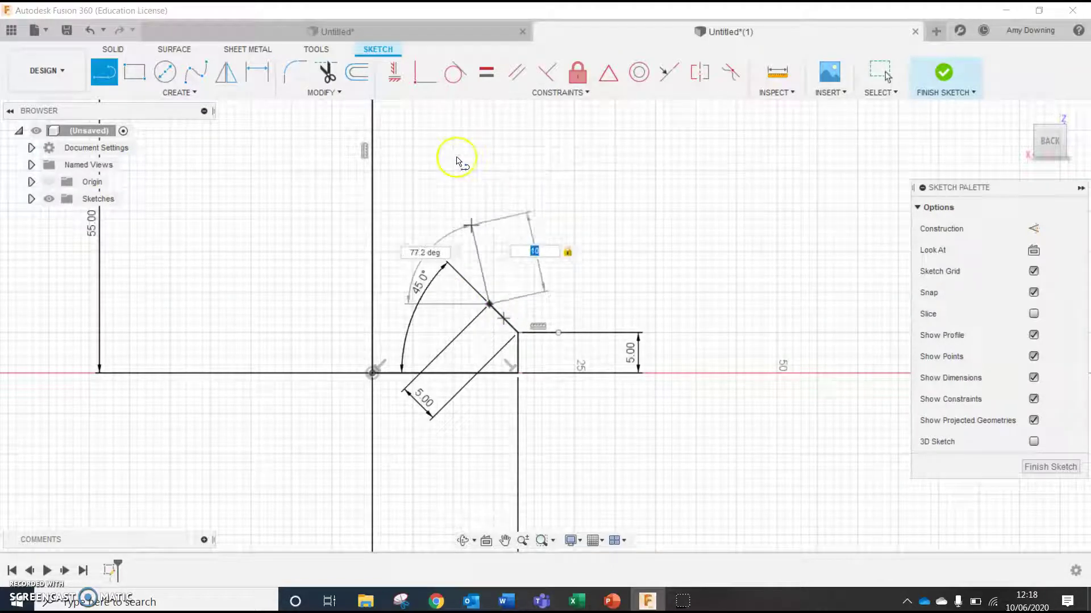
{"action": "left_click", "coordinate": [458, 151]}
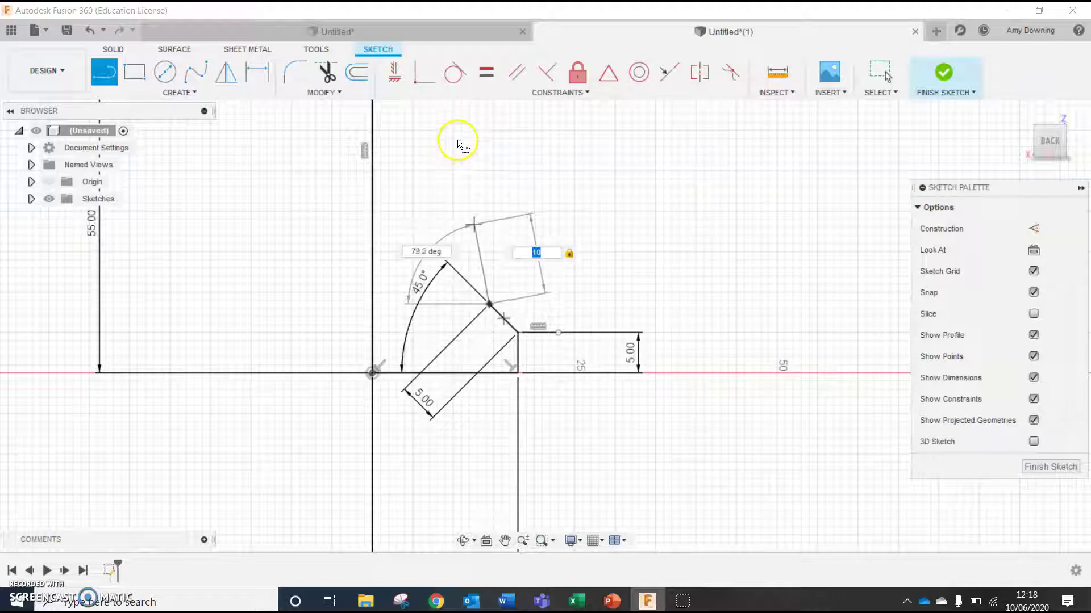
{"action": "left_click", "coordinate": [460, 142]}
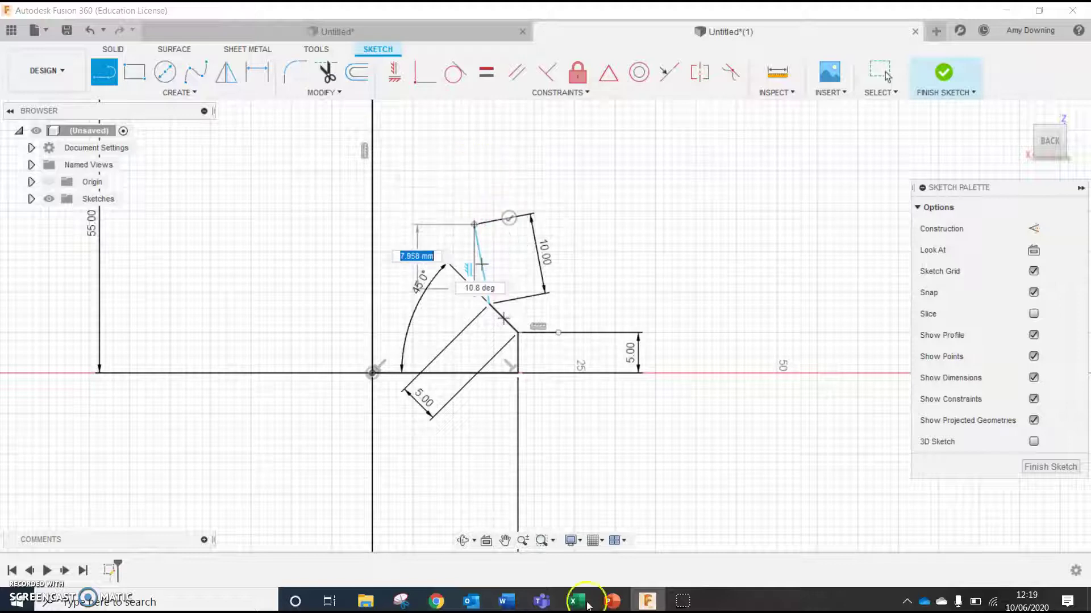
{"action": "left_click", "coordinate": [611, 601]}
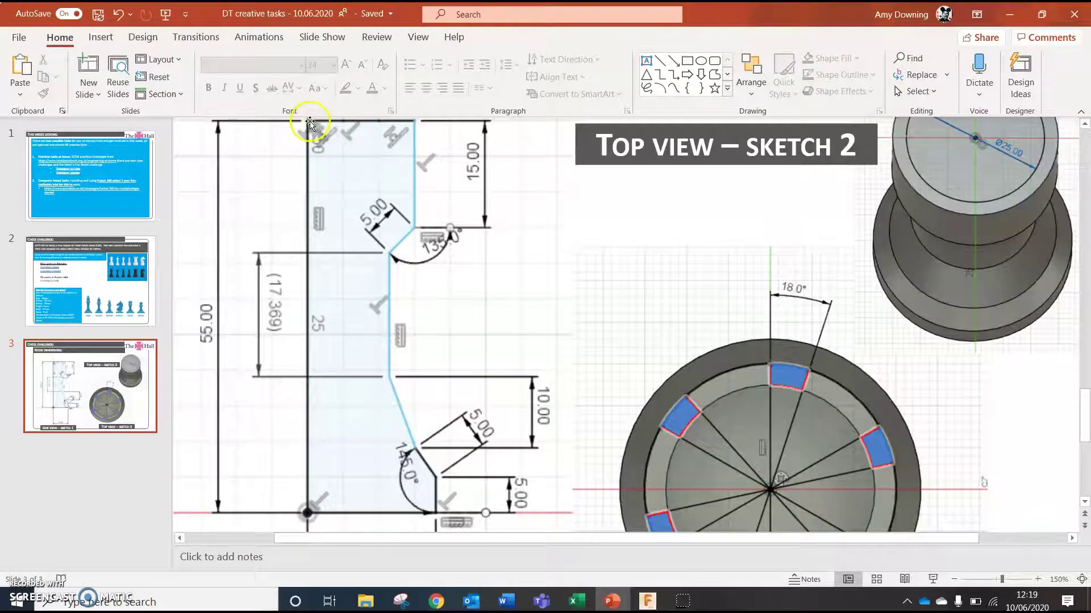
Scroll slide 3 to view the 55.00 height and upper 15.00, 5.00 and 135° dimensions
{"action": "scroll", "coordinate": [339, 151], "scroll_direction": "up", "scroll_amount": 3}
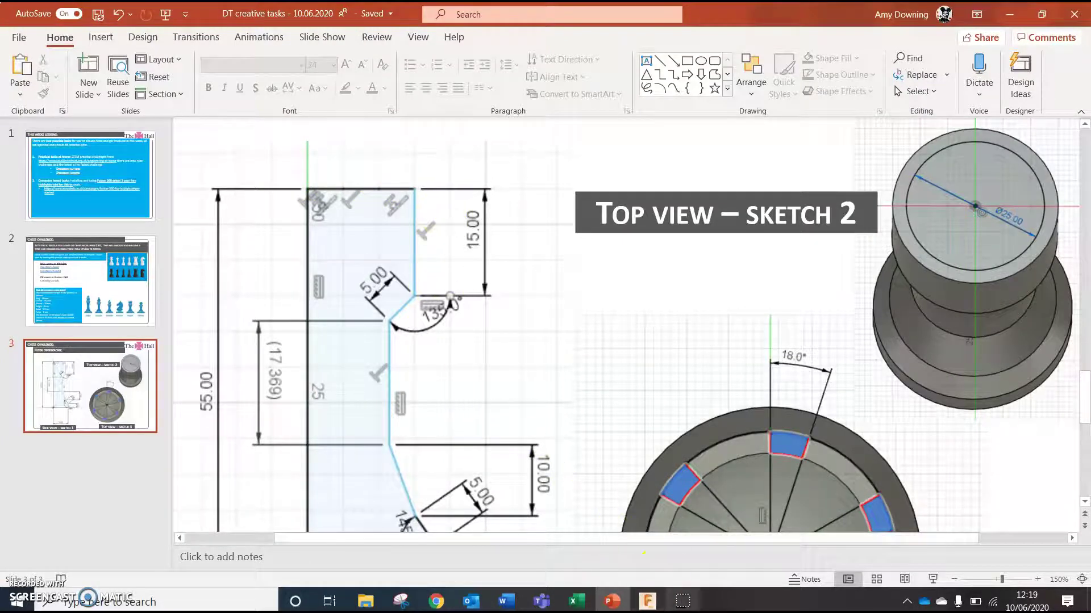
Finish the 10 mm line at its end point in the Fusion sketch
{"action": "left_click", "coordinate": [646, 601]}
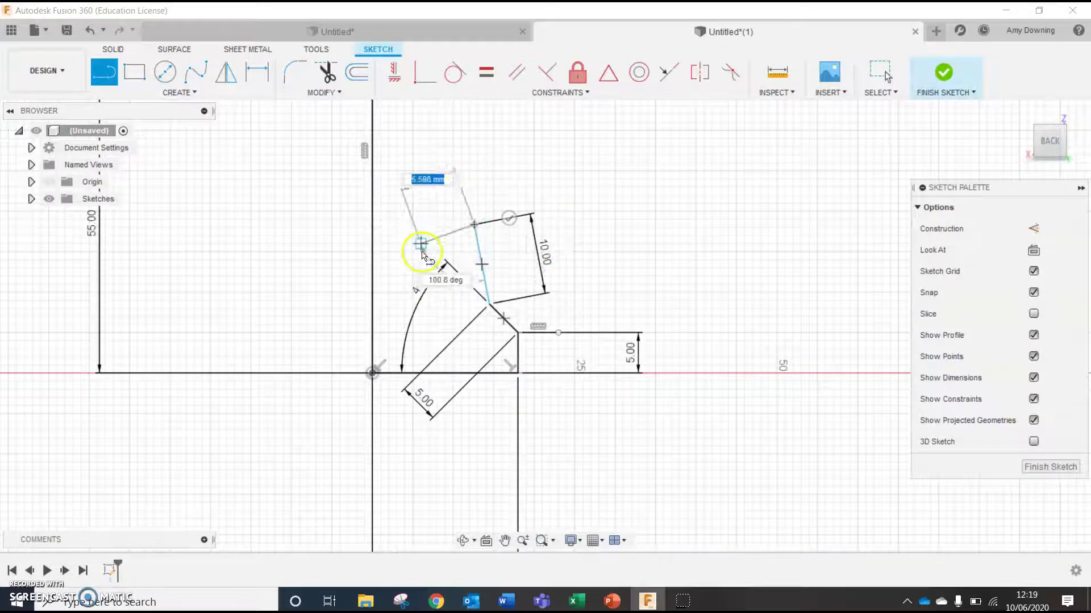
{"action": "left_click", "coordinate": [510, 216]}
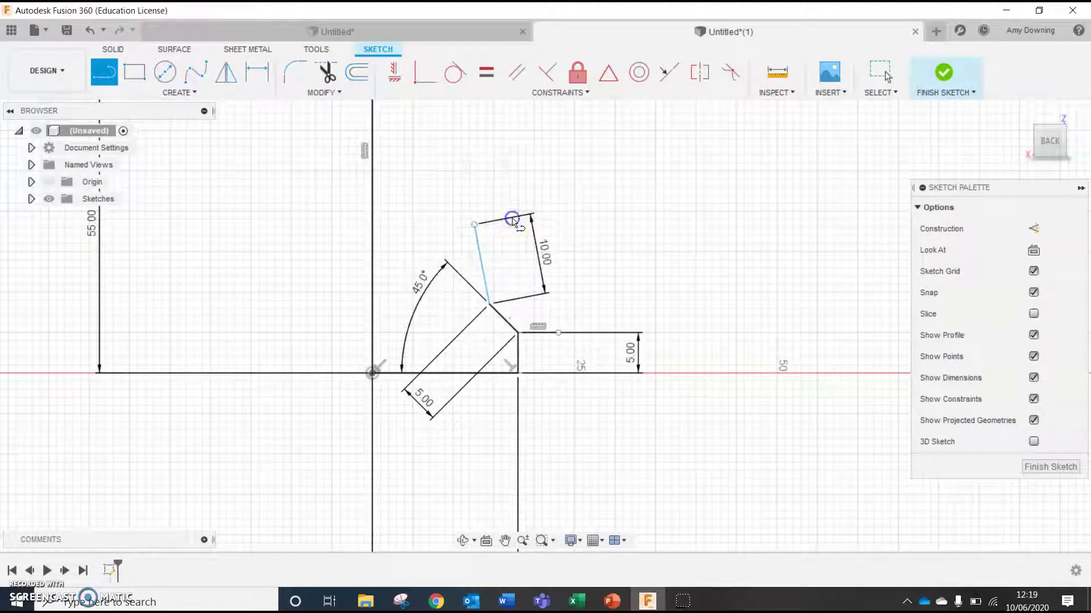
{"action": "scroll", "coordinate": [431, 143], "scroll_direction": "down", "scroll_amount": 4}
{"action": "scroll", "coordinate": [433, 147], "scroll_direction": "down", "scroll_amount": 4}
{"action": "scroll", "coordinate": [430, 107], "scroll_direction": "up", "scroll_amount": 8}
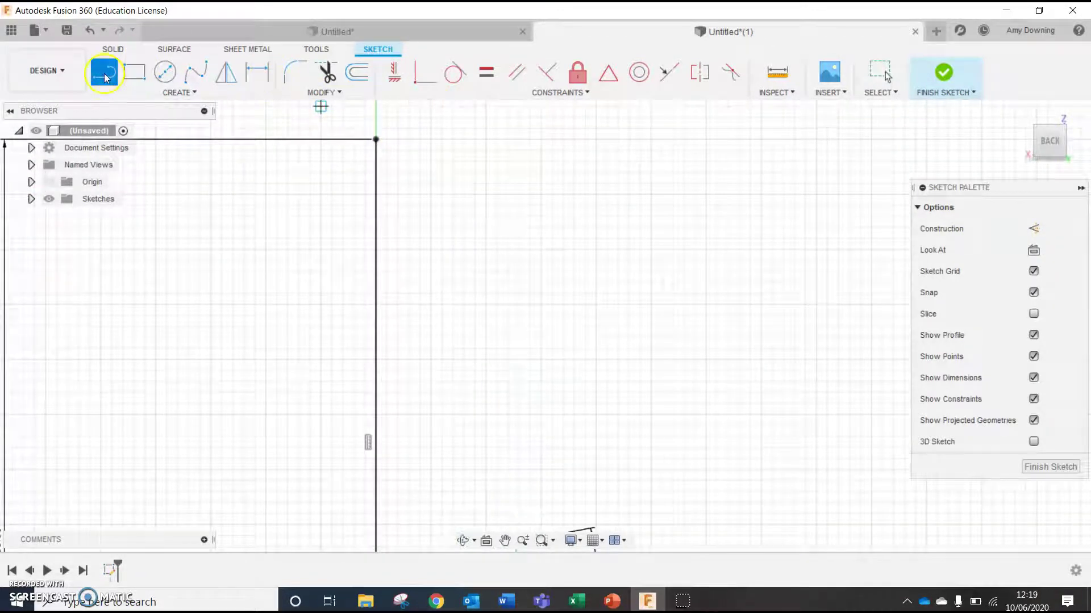
Draw the 15 mm top edge, a 16 mm vertical side and a 5 mm chamfer at 135°
{"action": "left_click", "coordinate": [376, 140]}
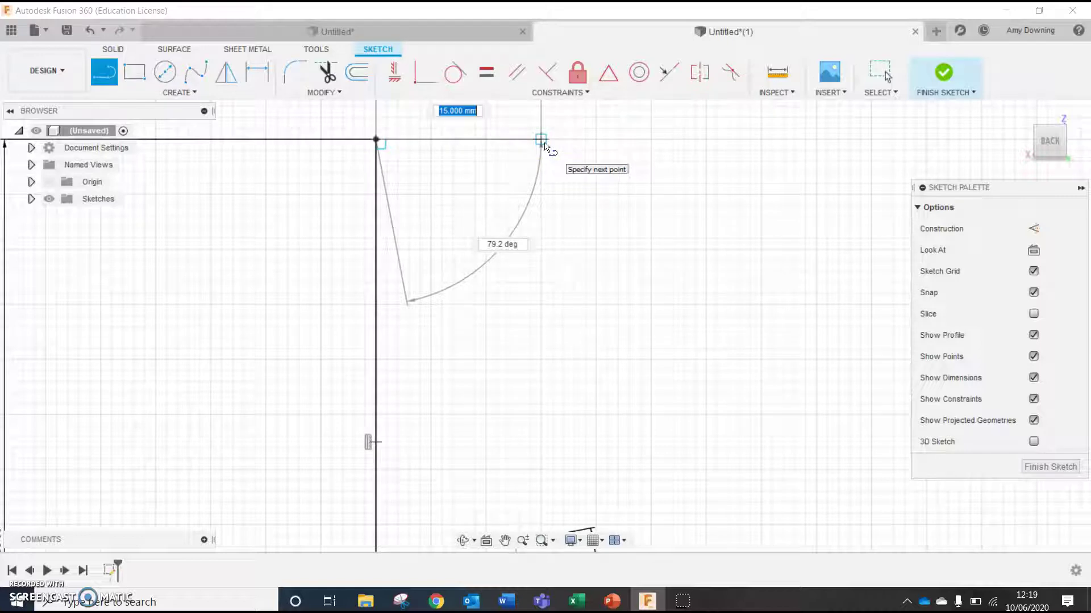
{"action": "left_click", "coordinate": [543, 141]}
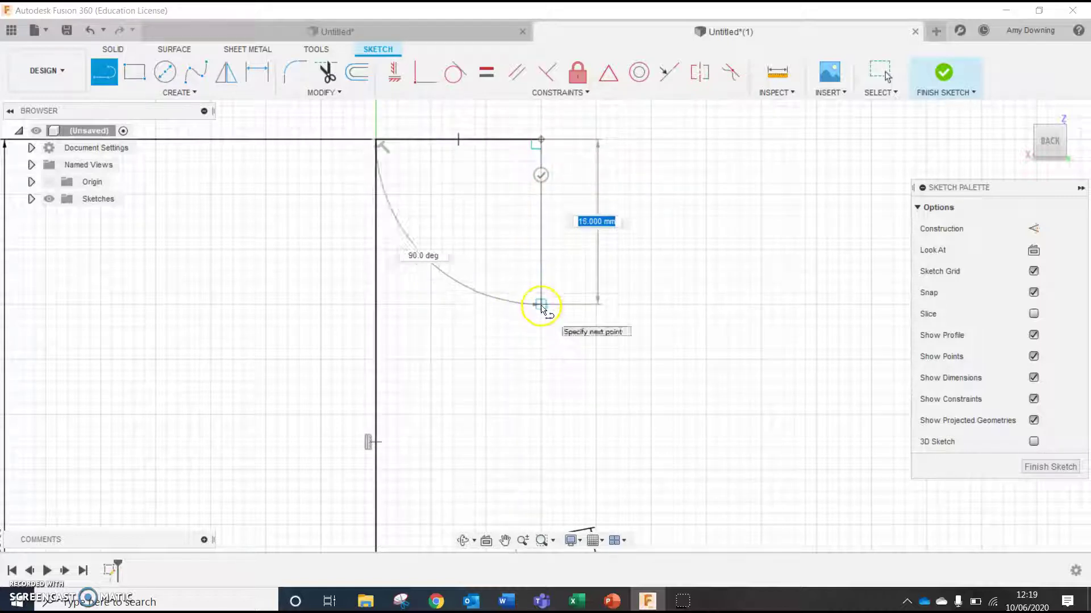
{"action": "left_click", "coordinate": [541, 306]}
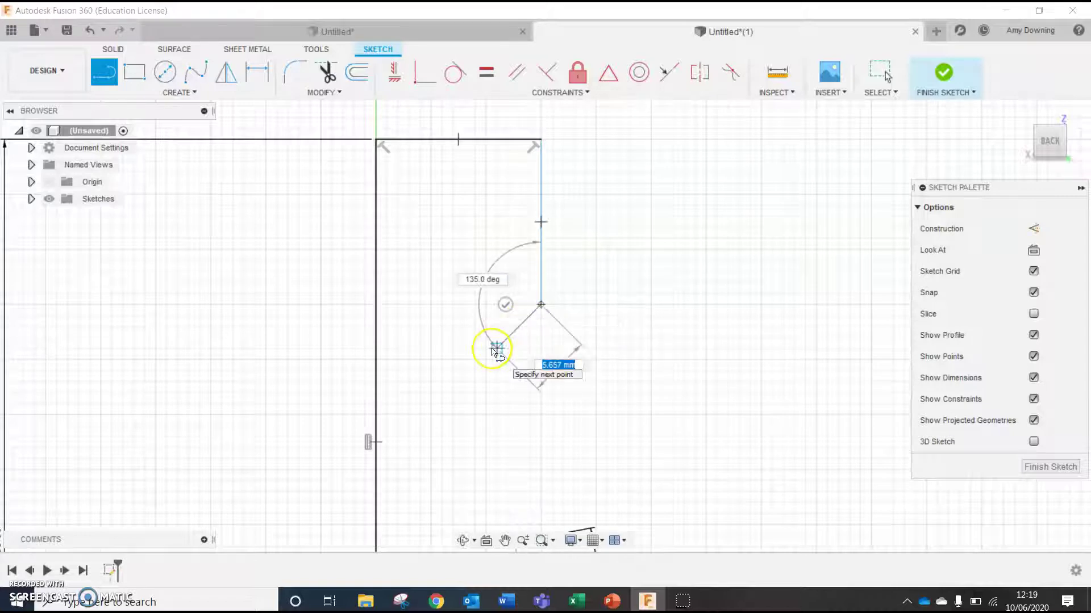
{"action": "type", "text": "5"}
{"action": "key", "text": "Tab"}
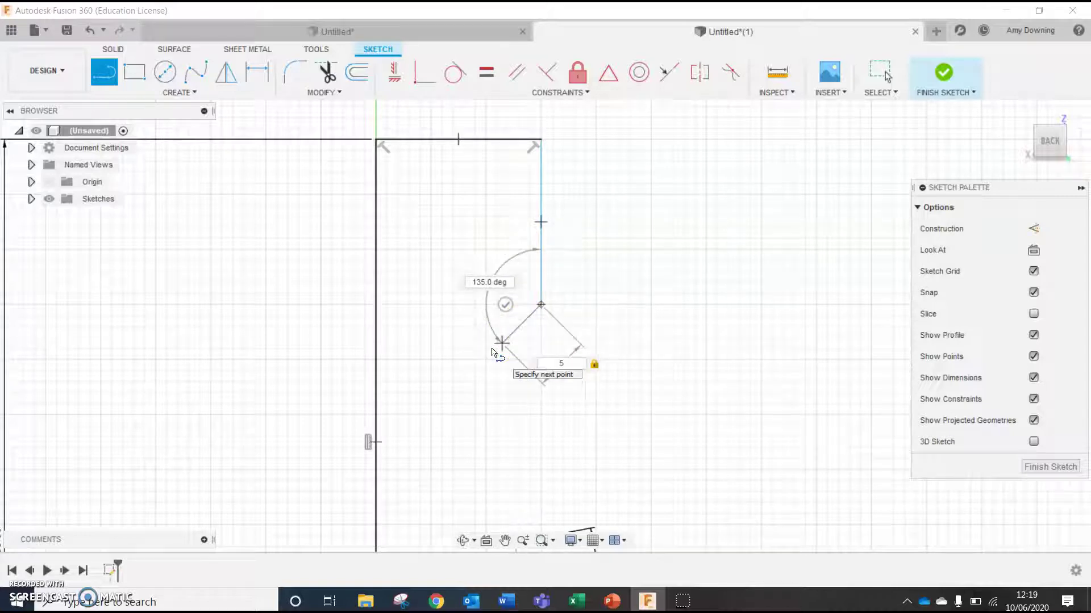
{"action": "key", "text": "Return"}
{"action": "key", "text": "Escape"}
{"action": "scroll", "coordinate": [500, 340], "scroll_direction": "up", "scroll_amount": 2}
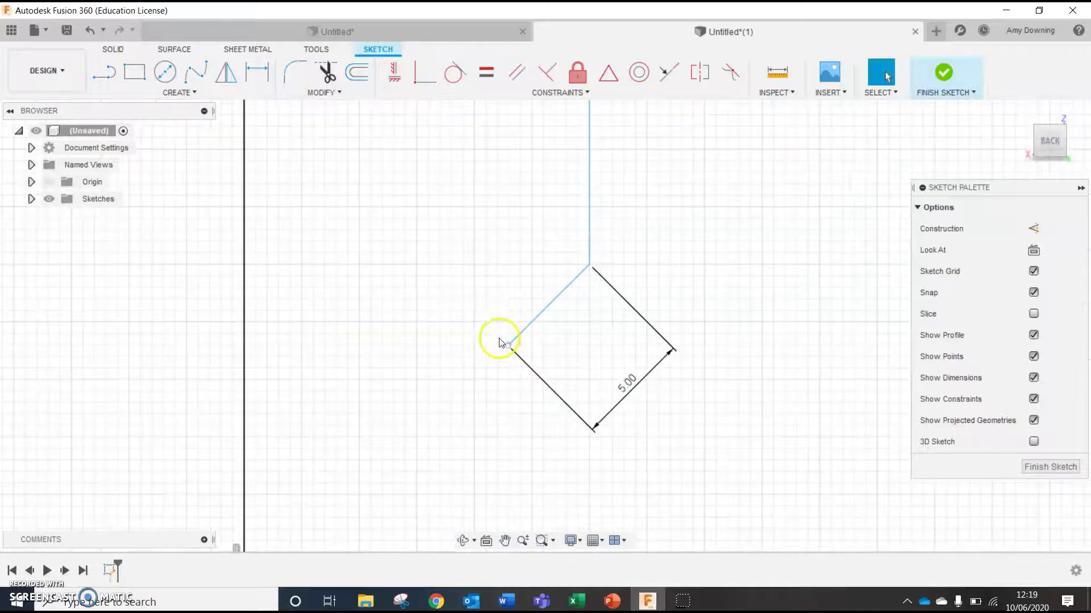
{"action": "scroll", "coordinate": [499, 341], "scroll_direction": "down", "scroll_amount": 3}
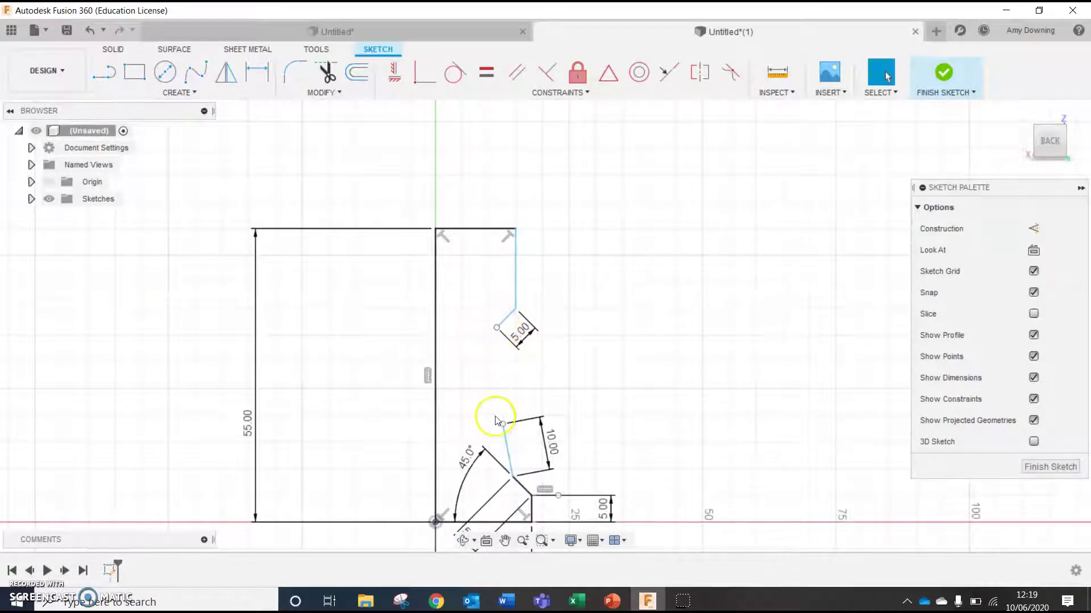
Draw a 17.369 mm vertical line down from the chamfer's lower end
{"action": "key", "text": "l"}
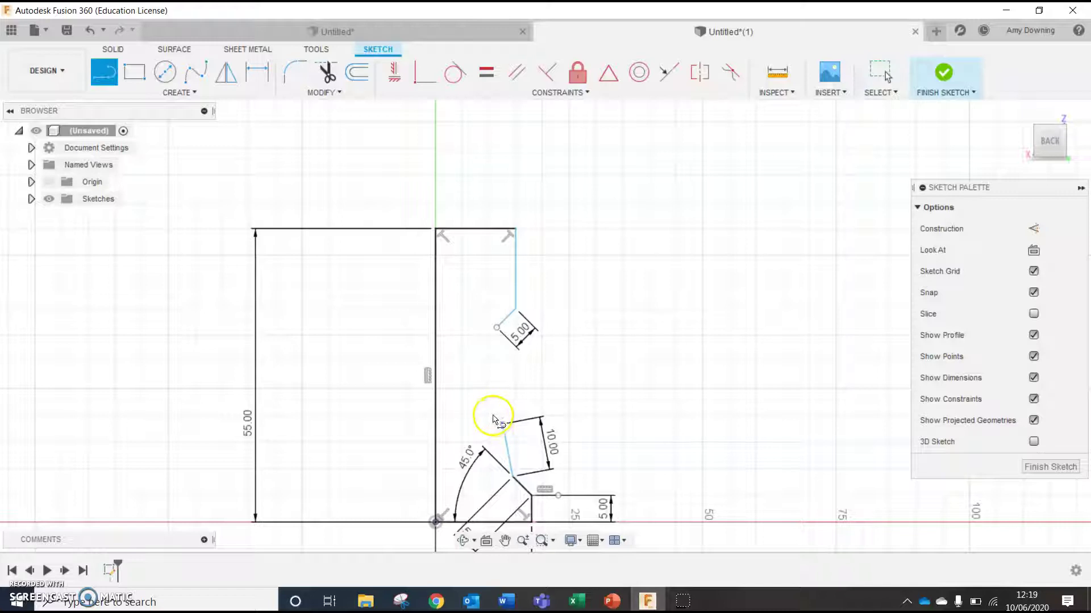
{"action": "left_click", "coordinate": [498, 328]}
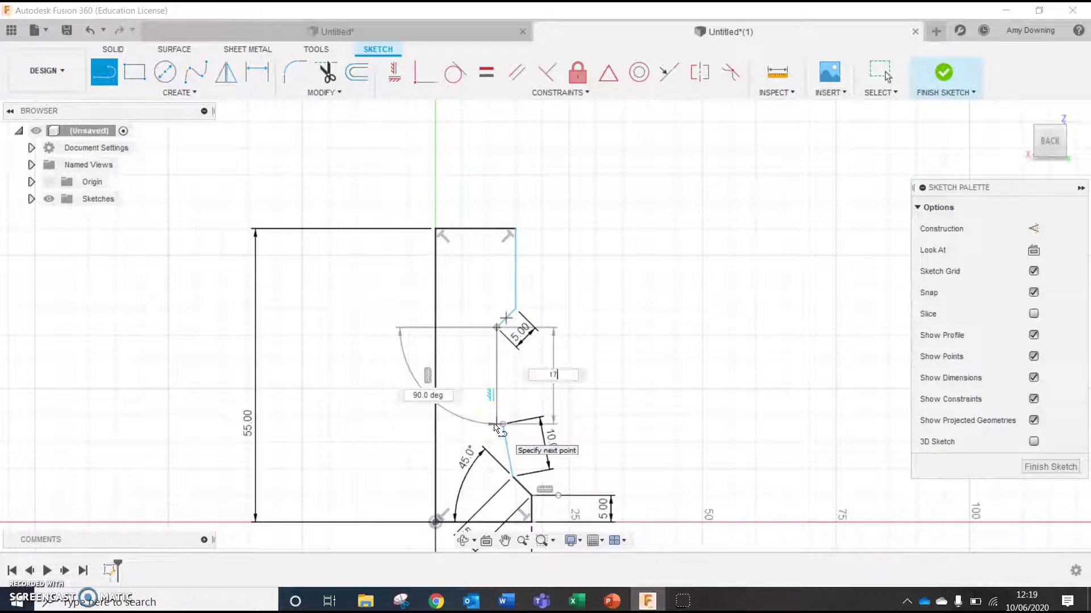
{"action": "key", "text": "Tab"}
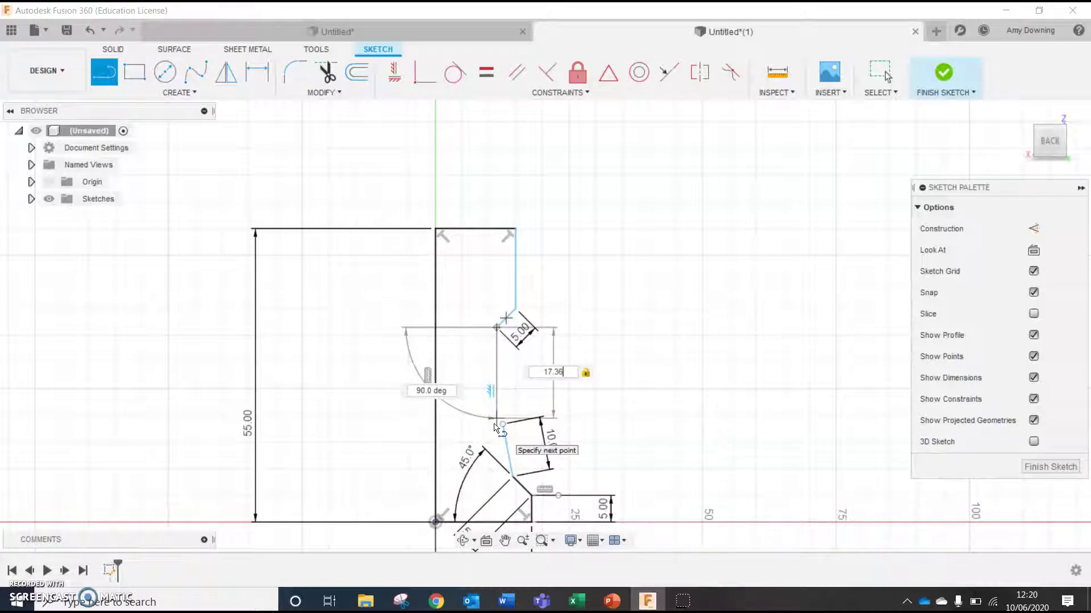
{"action": "key", "text": "Return"}
{"action": "key", "text": "Escape"}
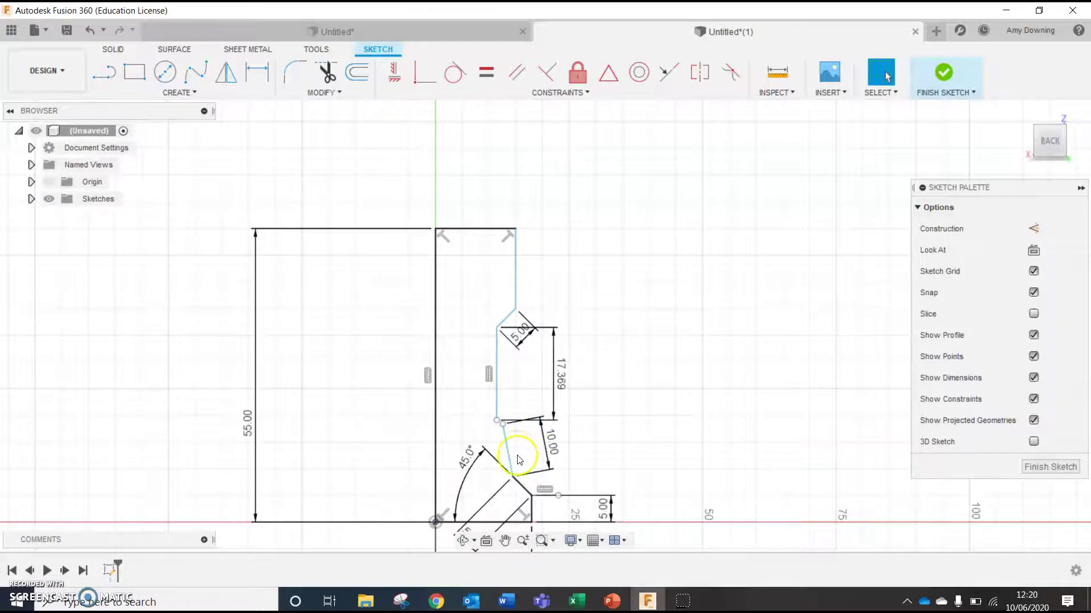
{"action": "scroll", "coordinate": [518, 457], "scroll_direction": "up", "scroll_amount": 5}
Drag the 10 mm slope's end onto the vertical line's bottom, closing the profile
{"action": "left_click", "coordinate": [497, 441]}
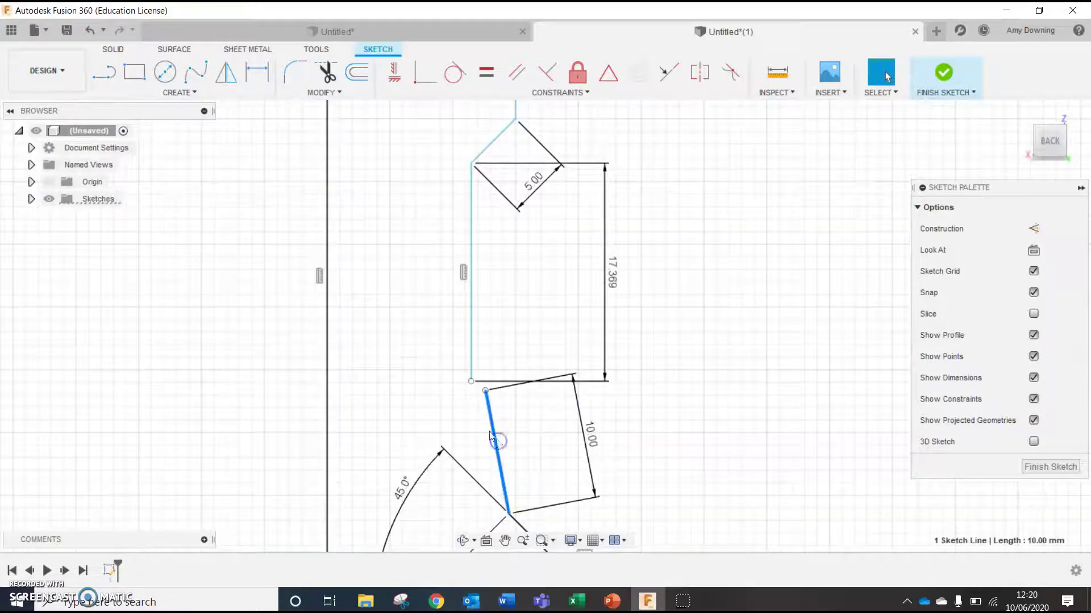
{"action": "mouse_move", "coordinate": [485, 391]}
{"action": "left_mouse_down"}
{"action": "mouse_move", "coordinate": [479, 382]}
{"action": "mouse_move", "coordinate": [470, 396]}
{"action": "left_mouse_up"}
{"action": "left_click", "coordinate": [484, 433]}
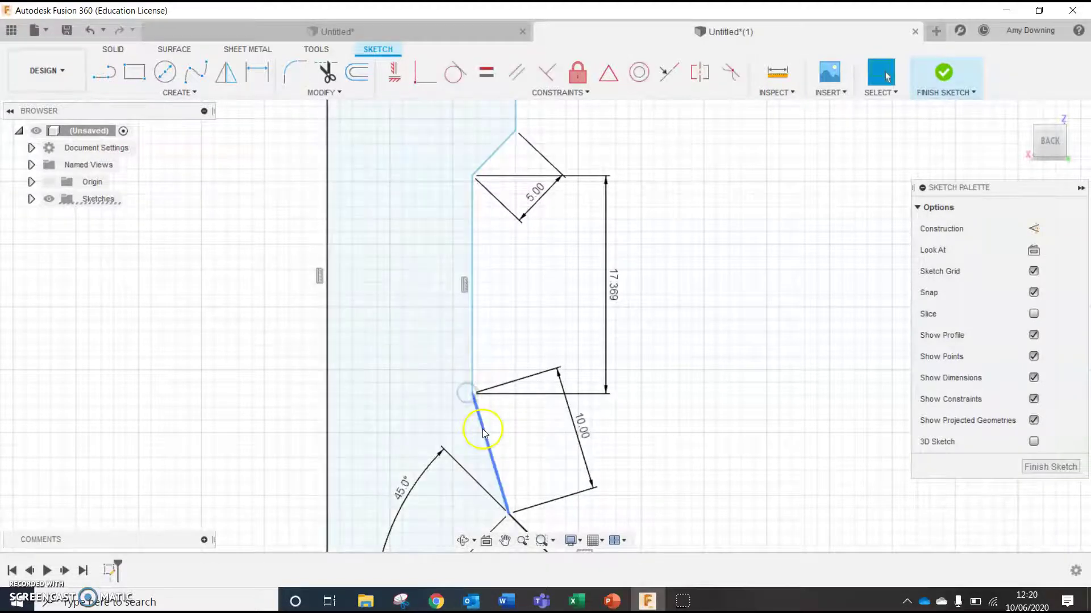
{"action": "scroll", "coordinate": [475, 405], "scroll_direction": "down", "scroll_amount": 1}
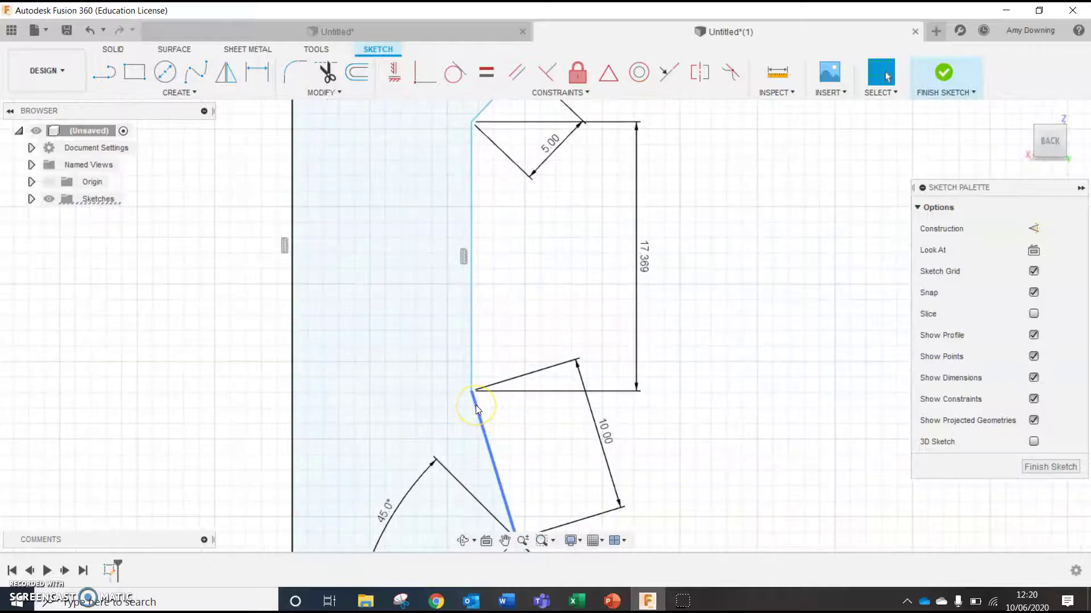
{"action": "scroll", "coordinate": [476, 404], "scroll_direction": "down", "scroll_amount": 3}
{"action": "scroll", "coordinate": [505, 483], "scroll_direction": "down", "scroll_amount": 2}
{"action": "scroll", "coordinate": [503, 511], "scroll_direction": "up", "scroll_amount": 4}
{"action": "left_click", "coordinate": [502, 527]}
{"action": "scroll", "coordinate": [499, 511], "scroll_direction": "down", "scroll_amount": 3}
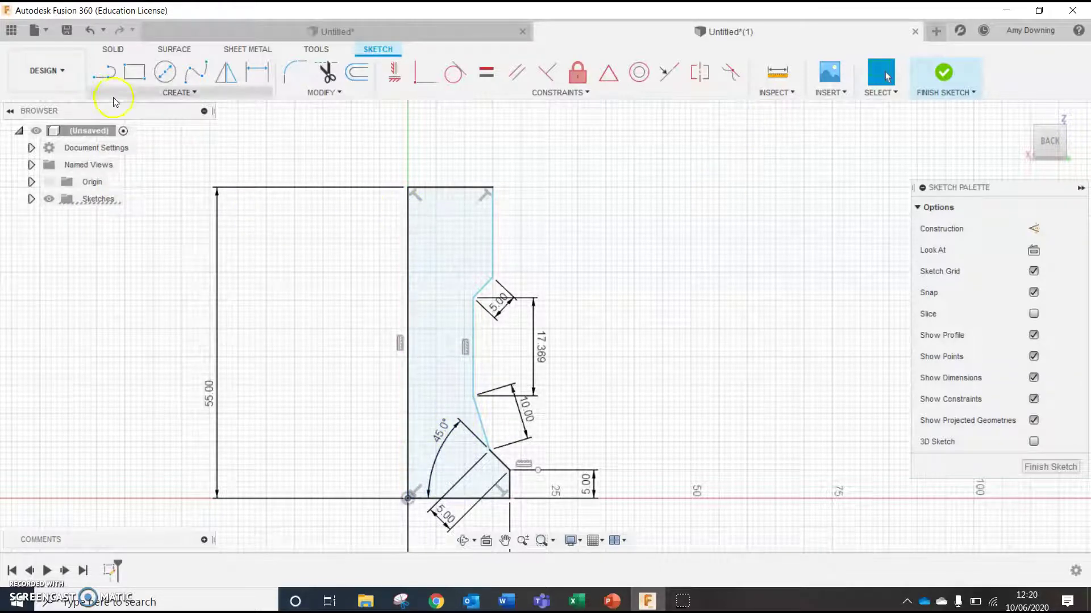
Start a Revolve and select the rook's closed side profile
{"action": "left_click", "coordinate": [111, 50]}
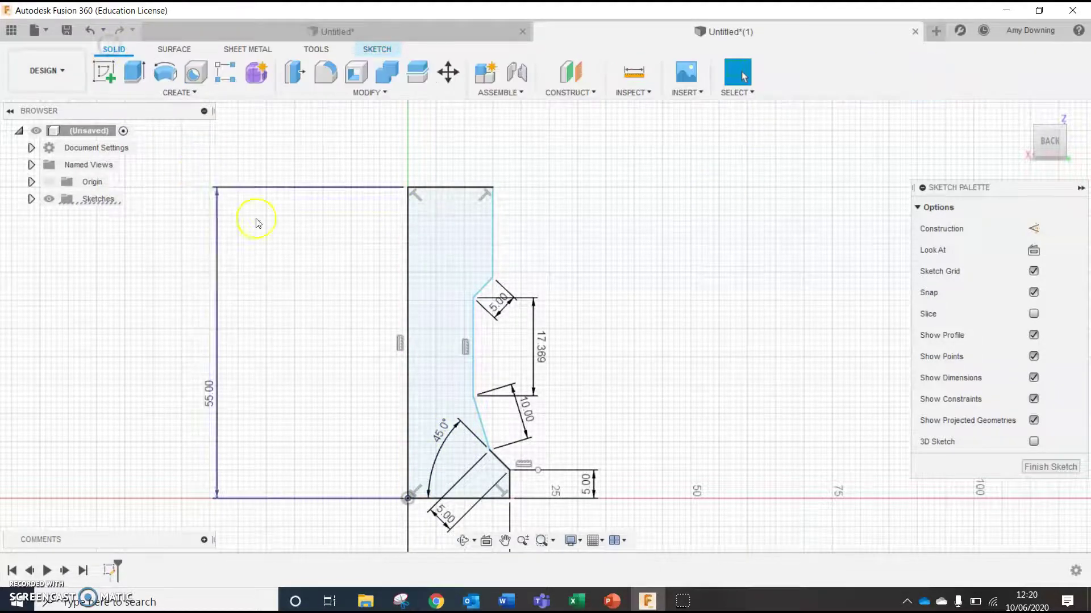
{"action": "middle_click_drag", "start_coordinate": [527, 229], "coordinate": [484, 263], "text": "shift"}
{"action": "left_click", "coordinate": [442, 326]}
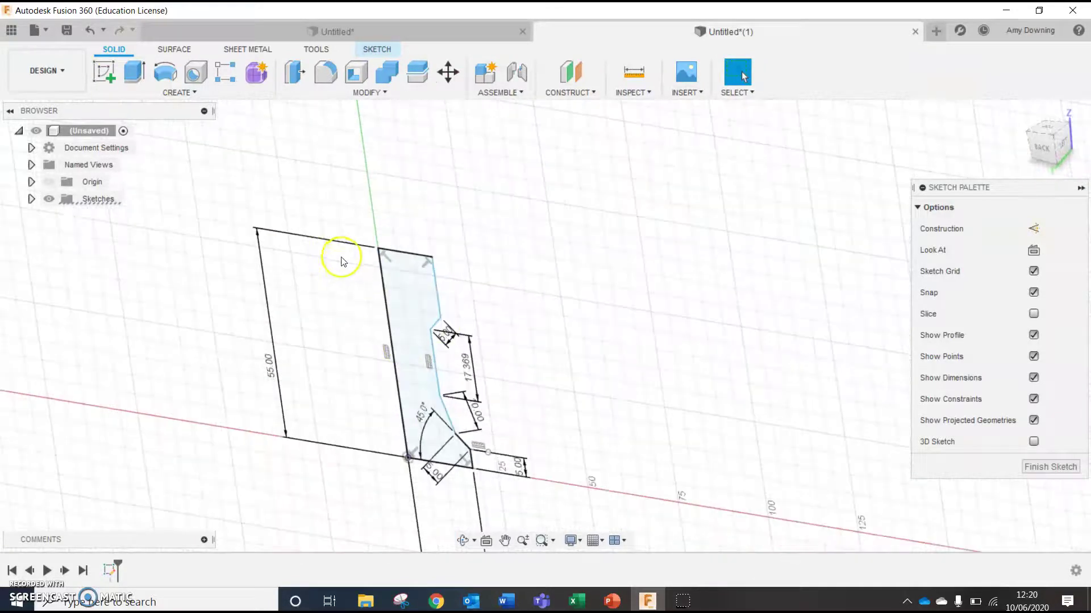
{"action": "left_click", "coordinate": [162, 74]}
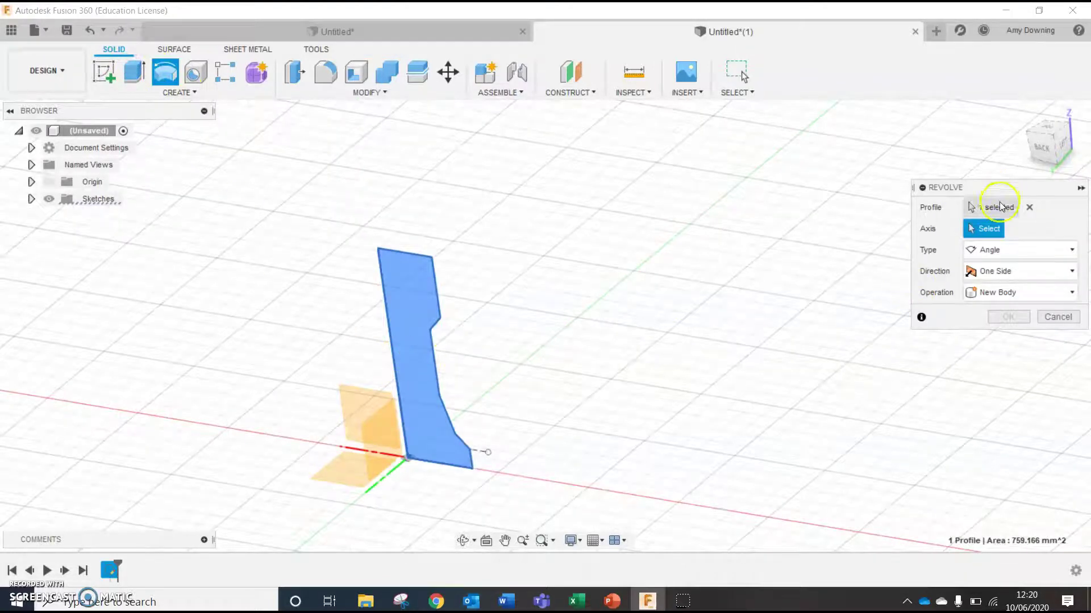
{"action": "left_click", "coordinate": [999, 210]}
{"action": "left_click", "coordinate": [404, 280]}
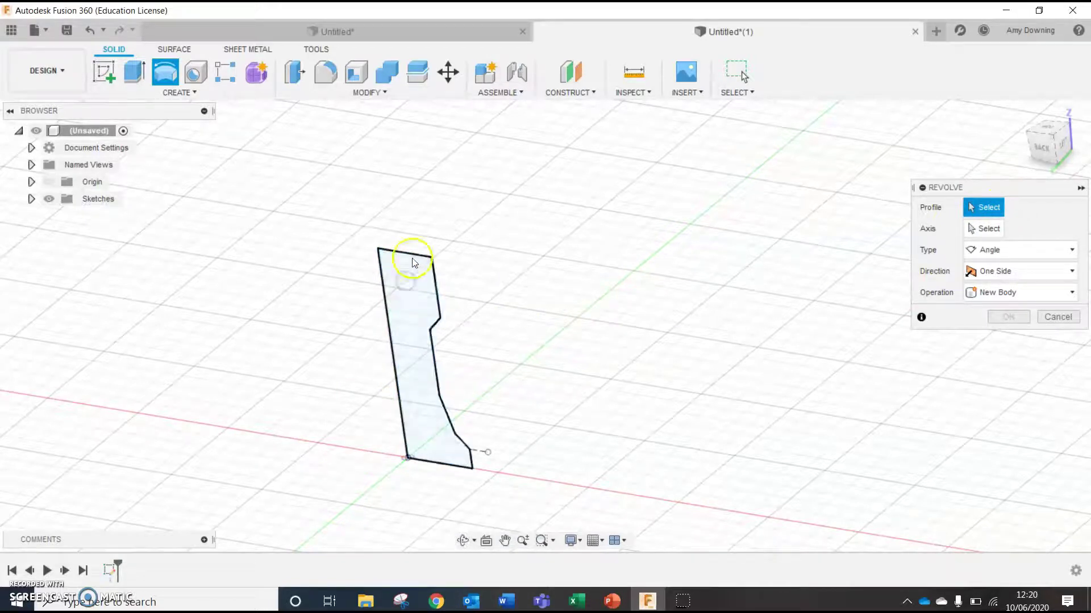
{"action": "left_click", "coordinate": [404, 254]}
{"action": "left_click_drag", "start_coordinate": [305, 222], "coordinate": [541, 524]}
{"action": "left_click", "coordinate": [411, 343]}
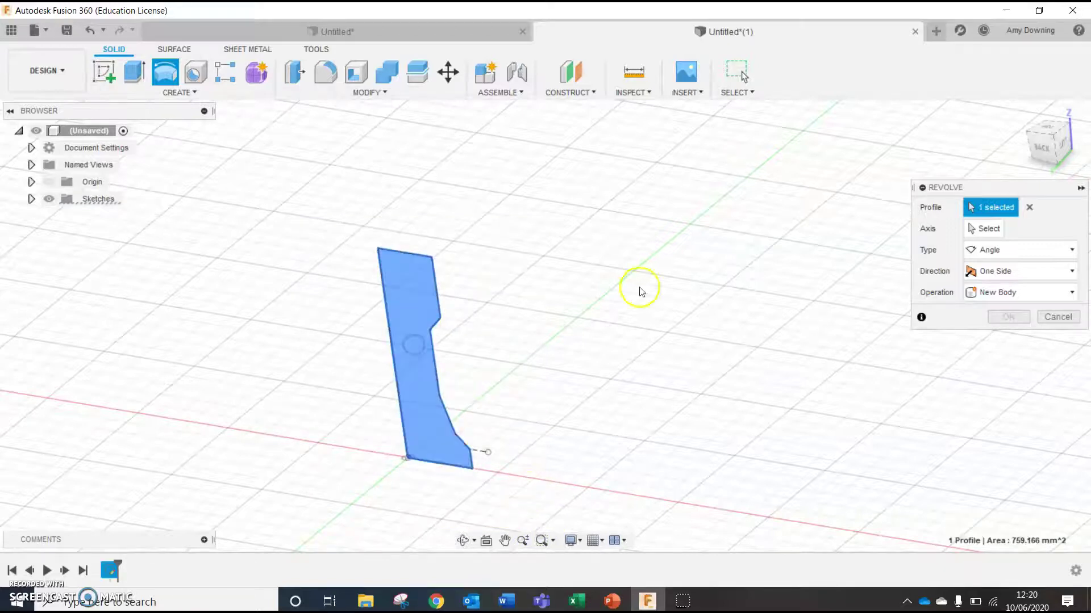
Revolve the profile 360° about its left edge to create the solid body
{"action": "left_click", "coordinate": [987, 228]}
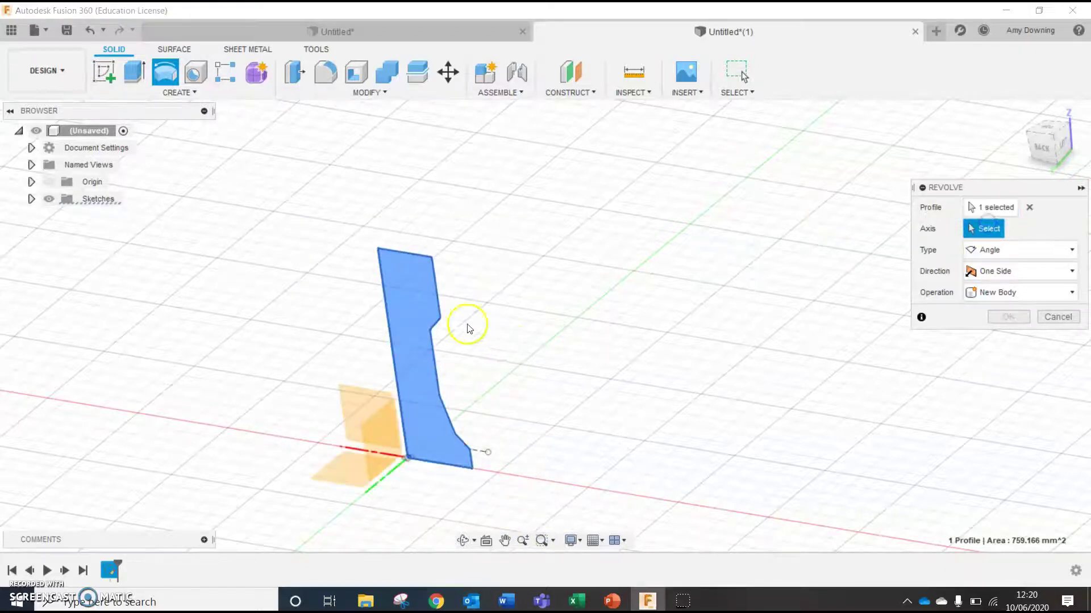
{"action": "left_click", "coordinate": [386, 317]}
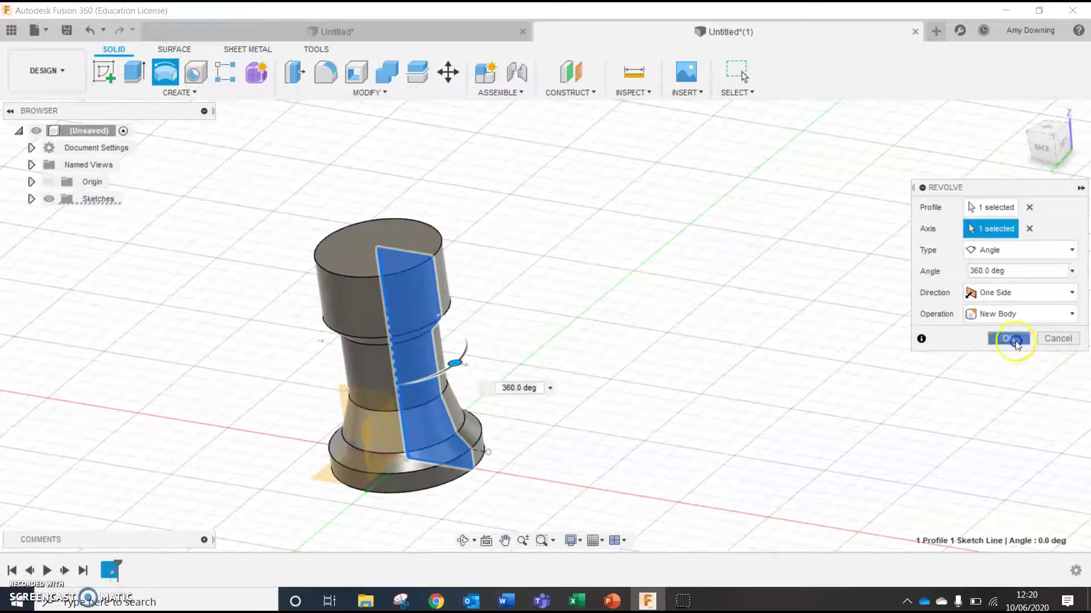
{"action": "left_click", "coordinate": [1008, 338]}
{"action": "middle_click_drag", "start_coordinate": [577, 348], "coordinate": [594, 326], "text": "shift"}
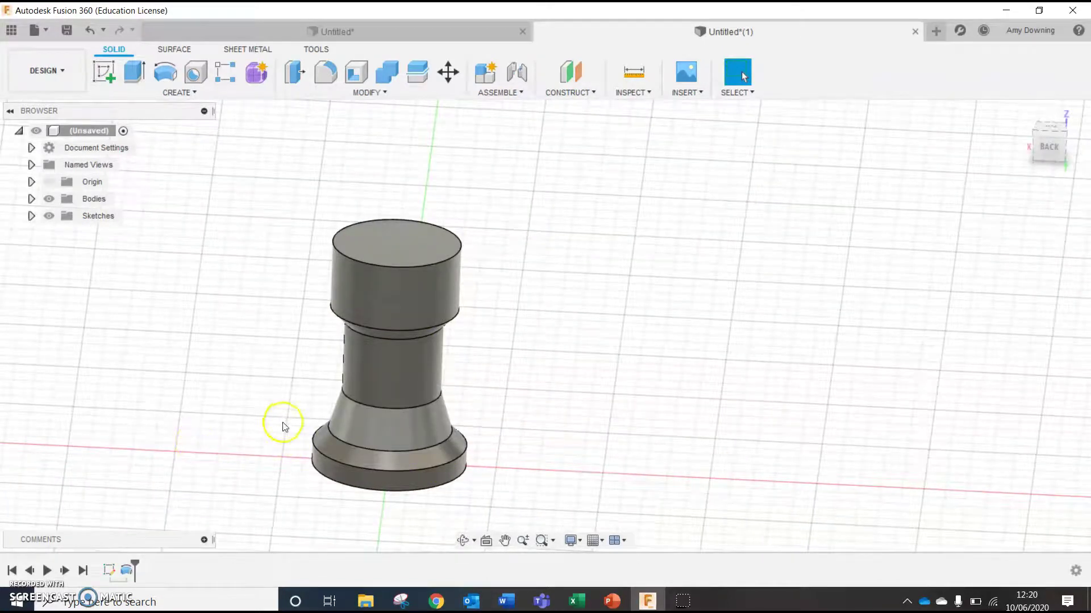
Sketch a Ø25 mm circle centred at the origin on the rook's top face
{"action": "middle_click_drag", "start_coordinate": [273, 334], "coordinate": [312, 351], "text": "shift"}
{"action": "right_click", "coordinate": [401, 308]}
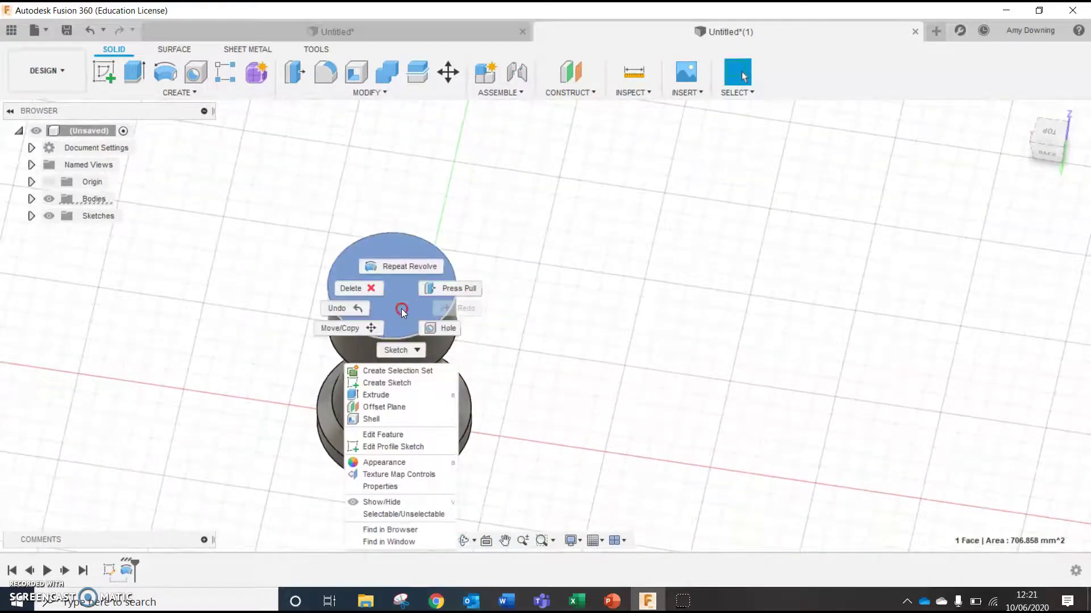
{"action": "left_click", "coordinate": [401, 350]}
{"action": "right_click", "coordinate": [405, 356]}
{"action": "left_click", "coordinate": [366, 334]}
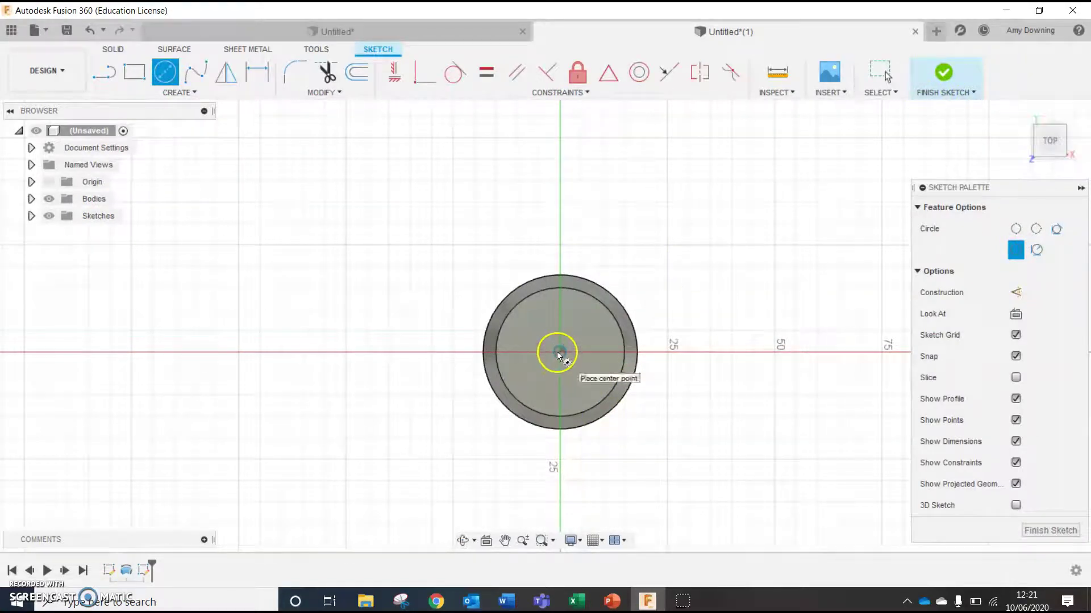
{"action": "left_click", "coordinate": [557, 352]}
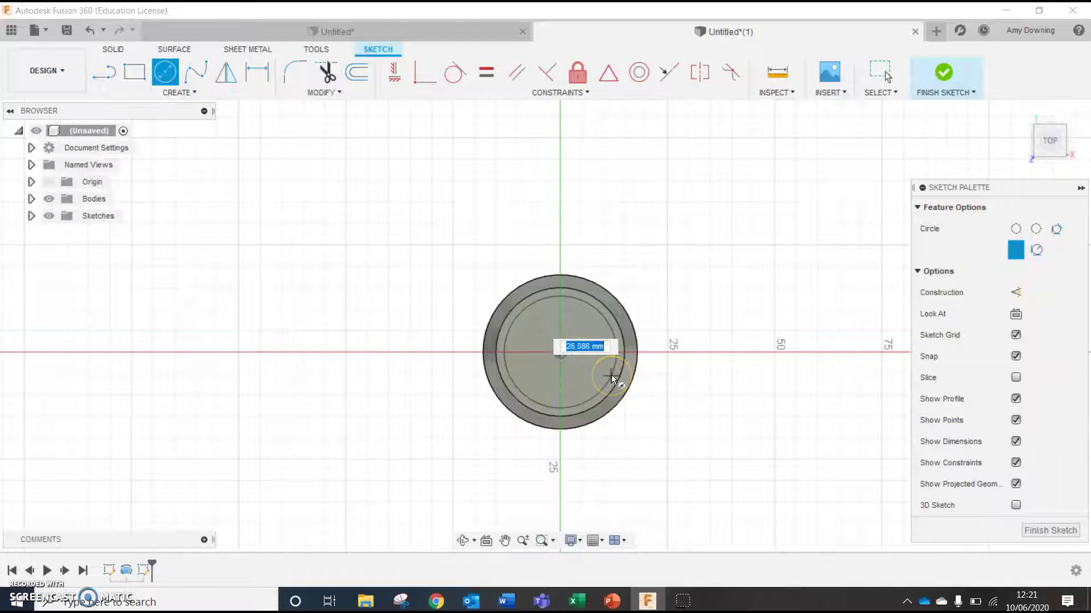
{"action": "type", "text": "25"}
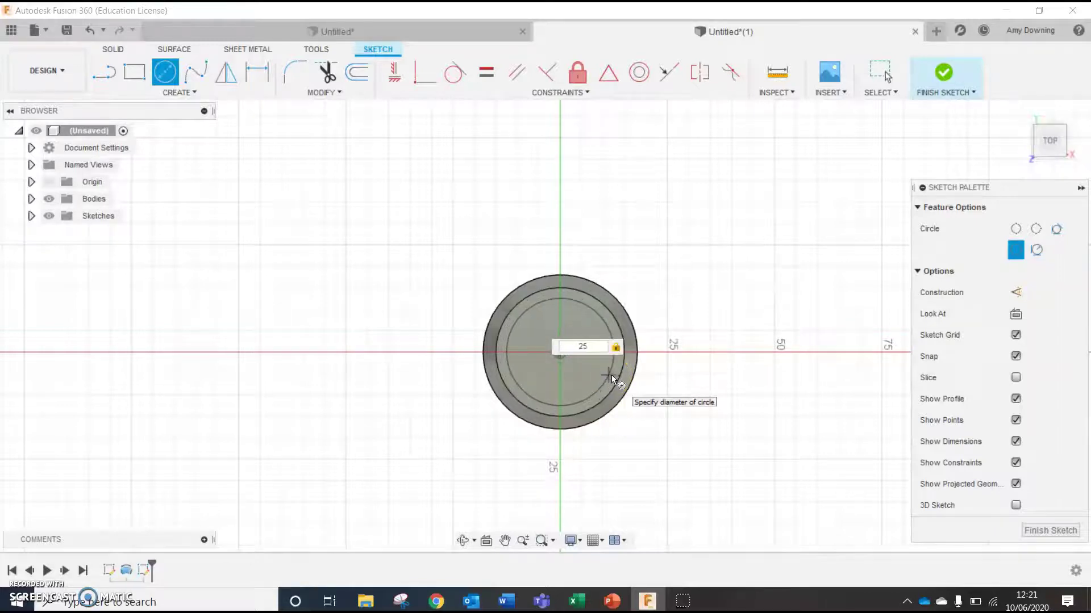
{"action": "key", "text": "Return"}
{"action": "left_click", "coordinate": [789, 391]}
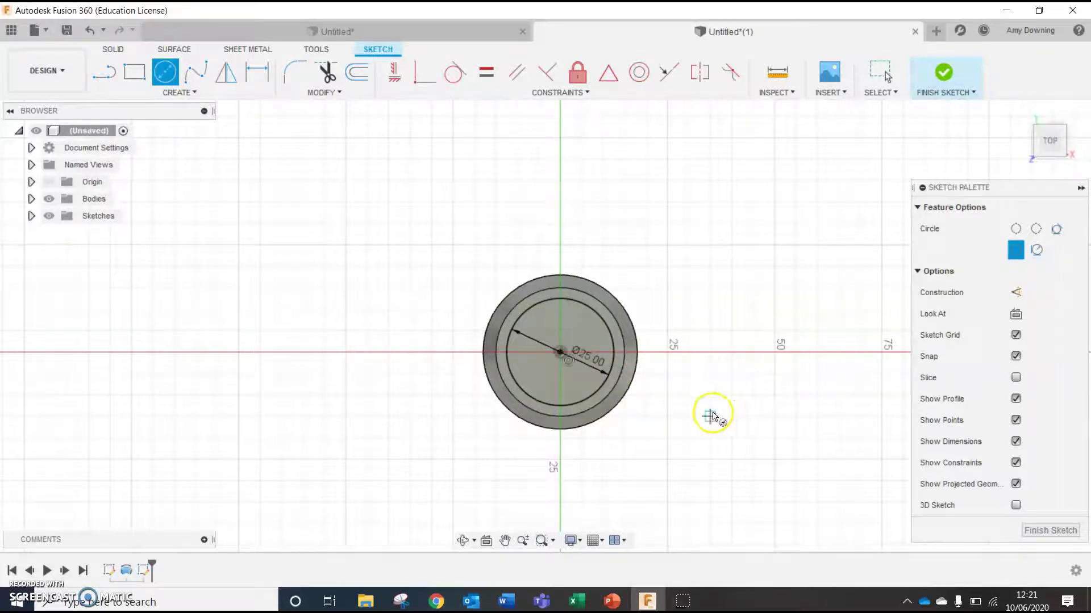
{"action": "middle_click_drag", "start_coordinate": [714, 413], "coordinate": [713, 384], "text": "shift"}
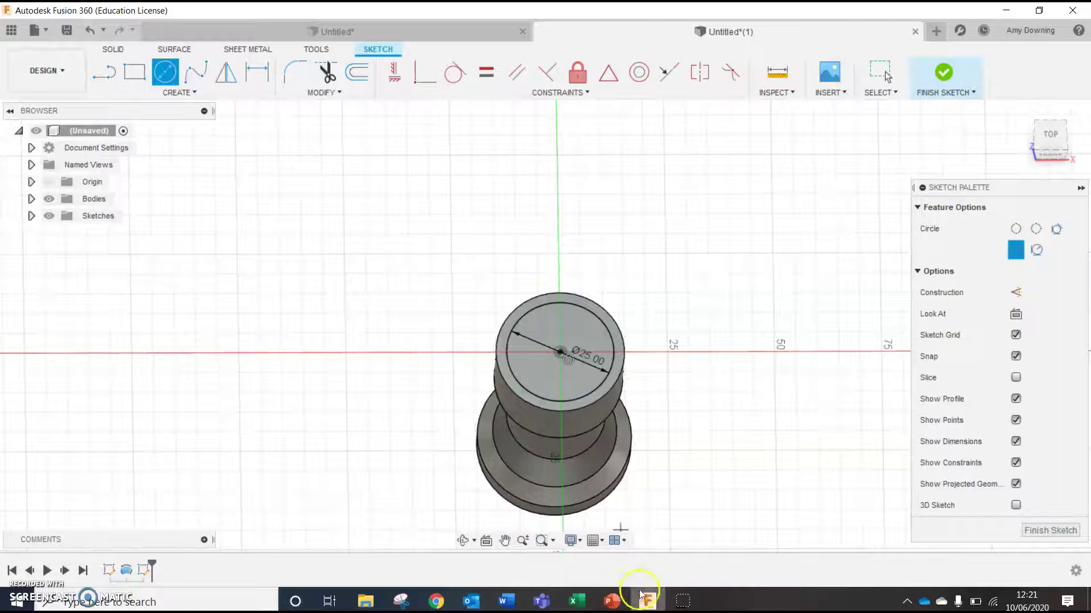
Add a second line 'Extruded cut 8mm' under the slide 3 title and enlarge the title box
{"action": "mouse_move", "coordinate": [682, 603]}
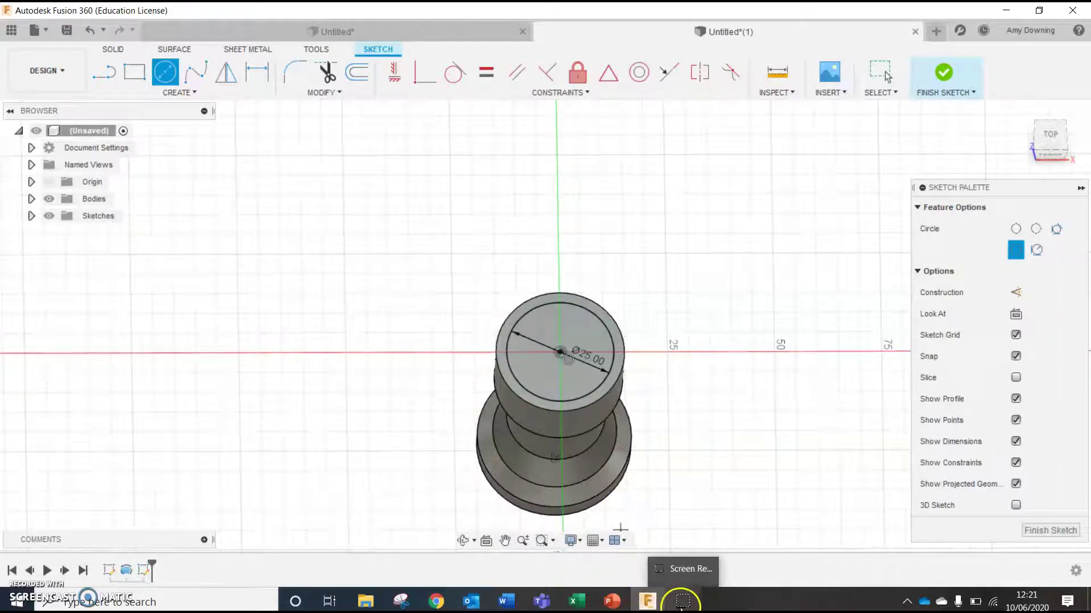
{"action": "left_click", "coordinate": [612, 601]}
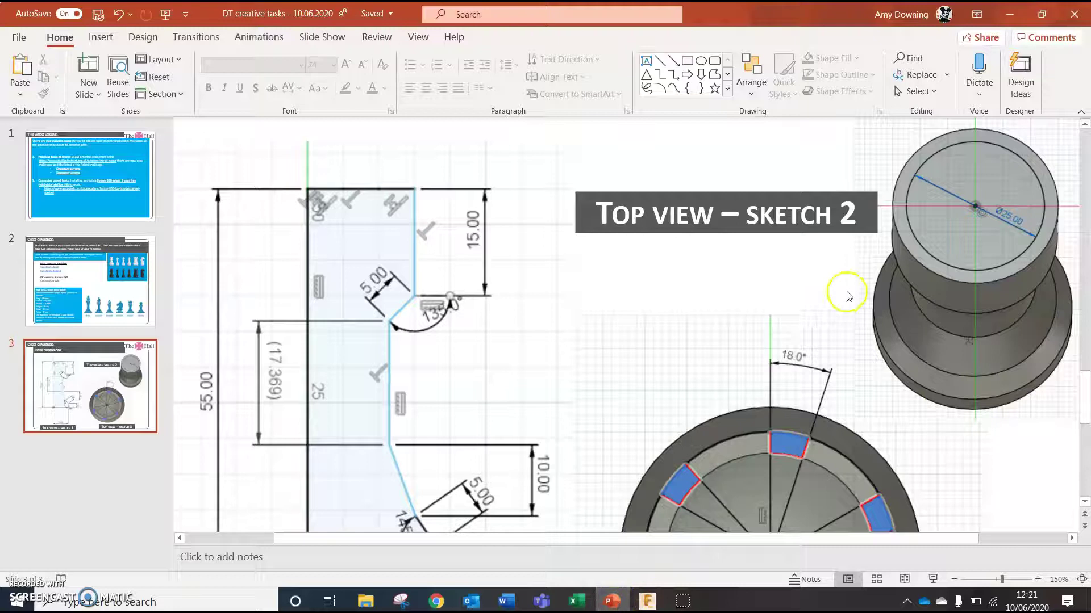
{"action": "left_click", "coordinate": [853, 222]}
{"action": "key", "text": "Return"}
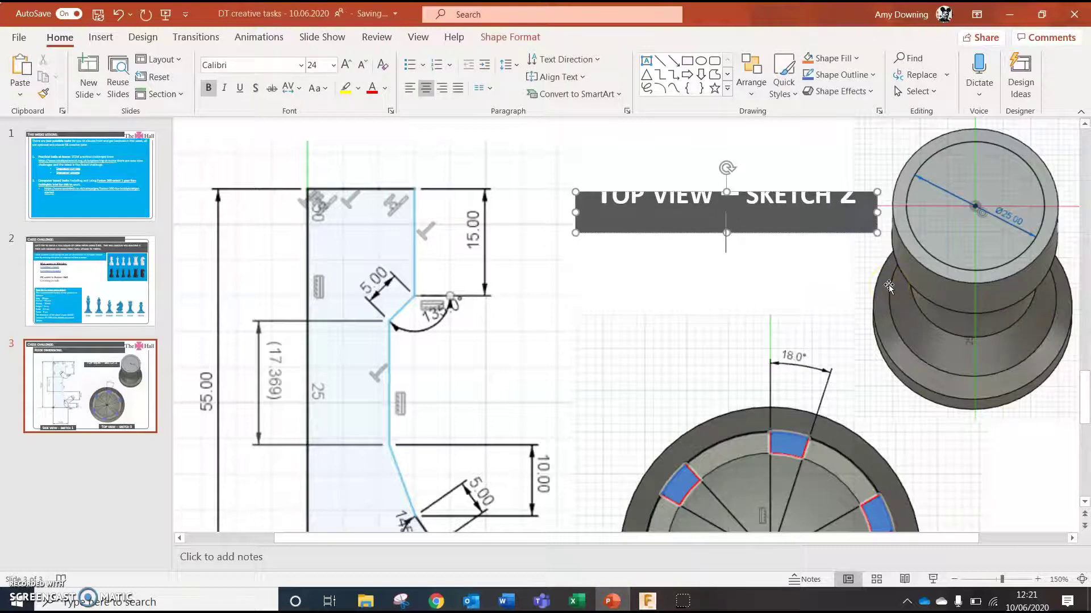
{"action": "type", "text": "Extruded cut"}
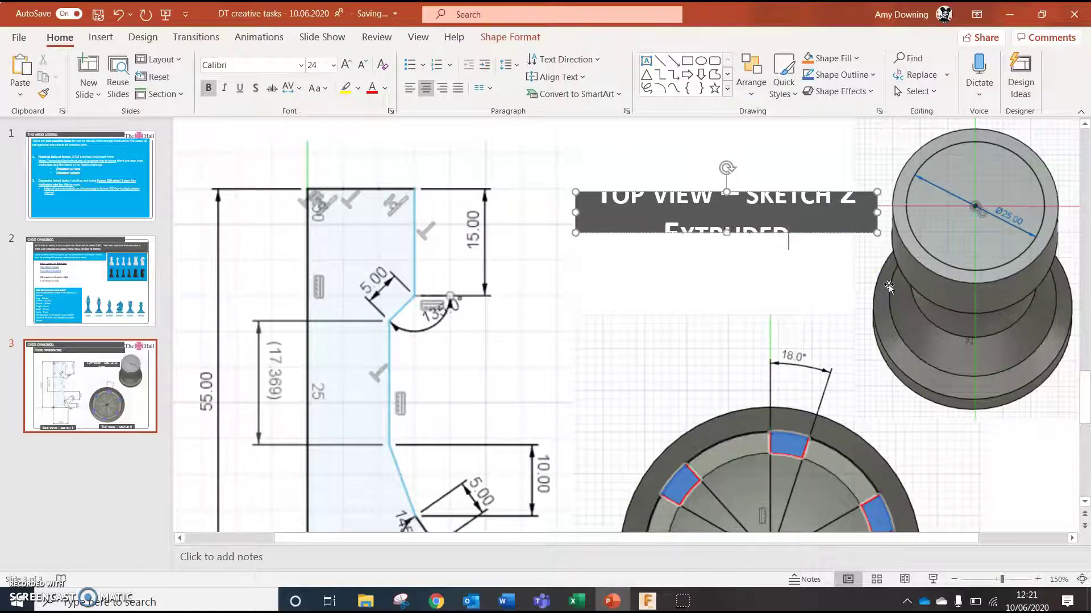
{"action": "type", "text": " 8mm"}
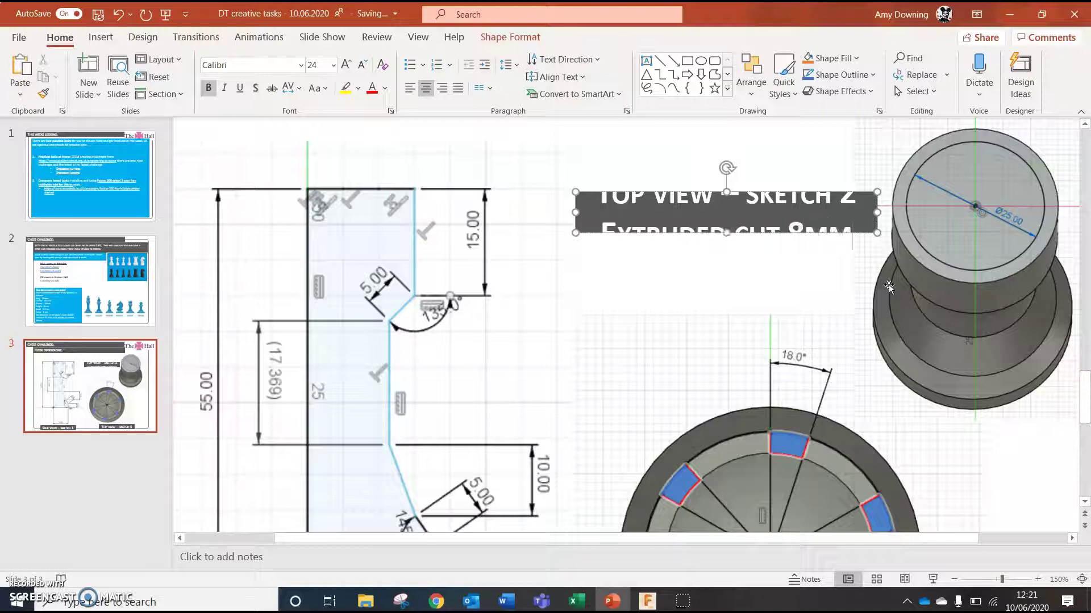
{"action": "left_click_drag", "start_coordinate": [726, 230], "coordinate": [726, 267]}
{"action": "scroll", "coordinate": [527, 334], "scroll_direction": "down", "scroll_amount": 1}
{"action": "scroll", "coordinate": [526, 334], "scroll_direction": "down", "scroll_amount": 3}
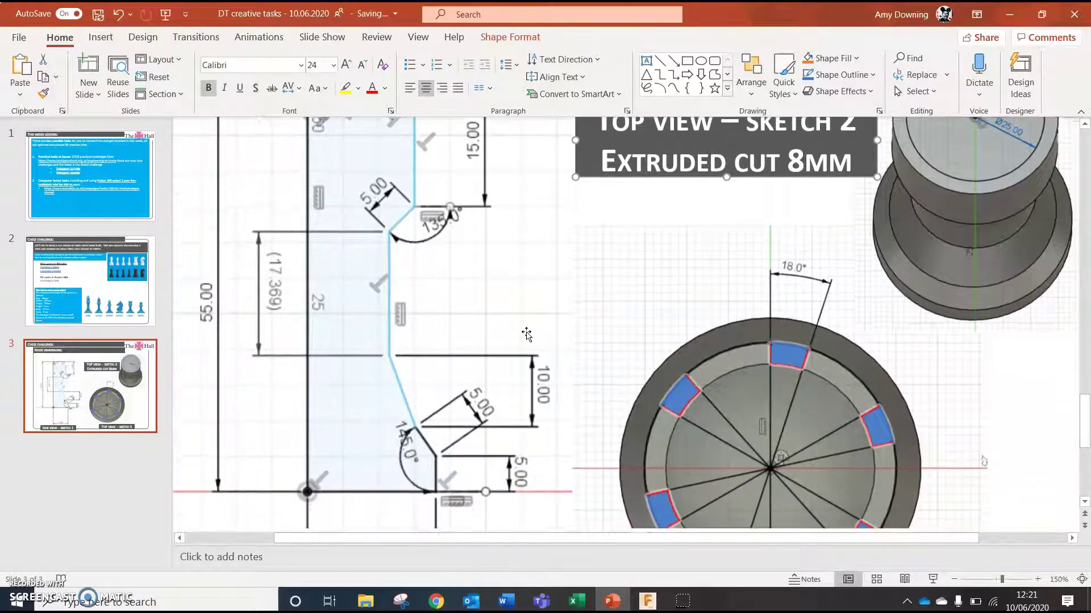
{"action": "scroll", "coordinate": [795, 335], "scroll_direction": "up", "scroll_amount": 3}
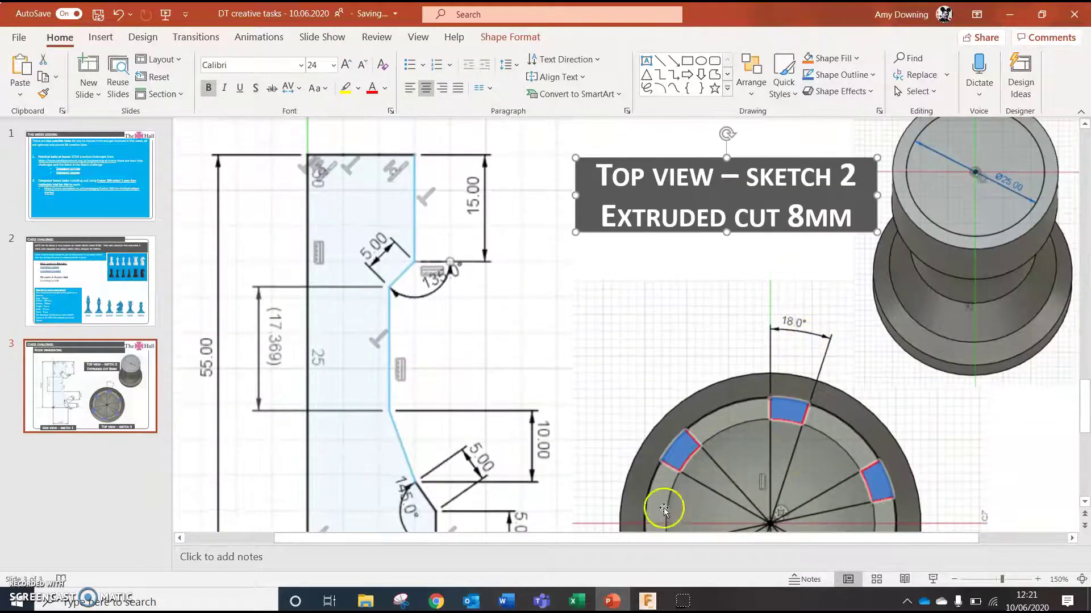
Extrude the Ø25 mm circle downward as a 12 mm deep cut into the rook's top
{"action": "left_click", "coordinate": [648, 602]}
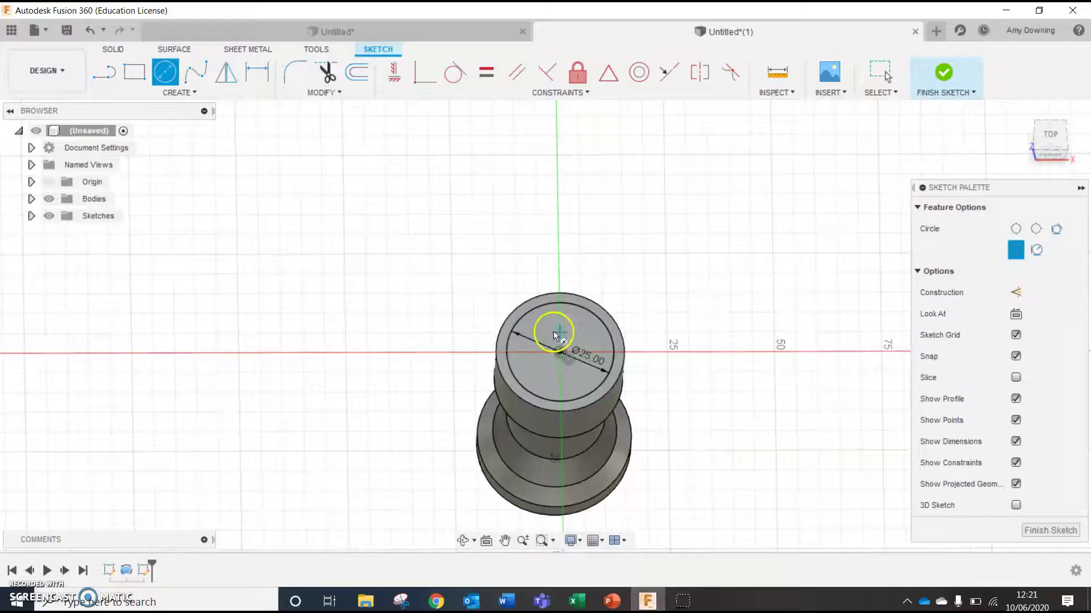
{"action": "key", "text": "Escape"}
{"action": "key", "text": "e"}
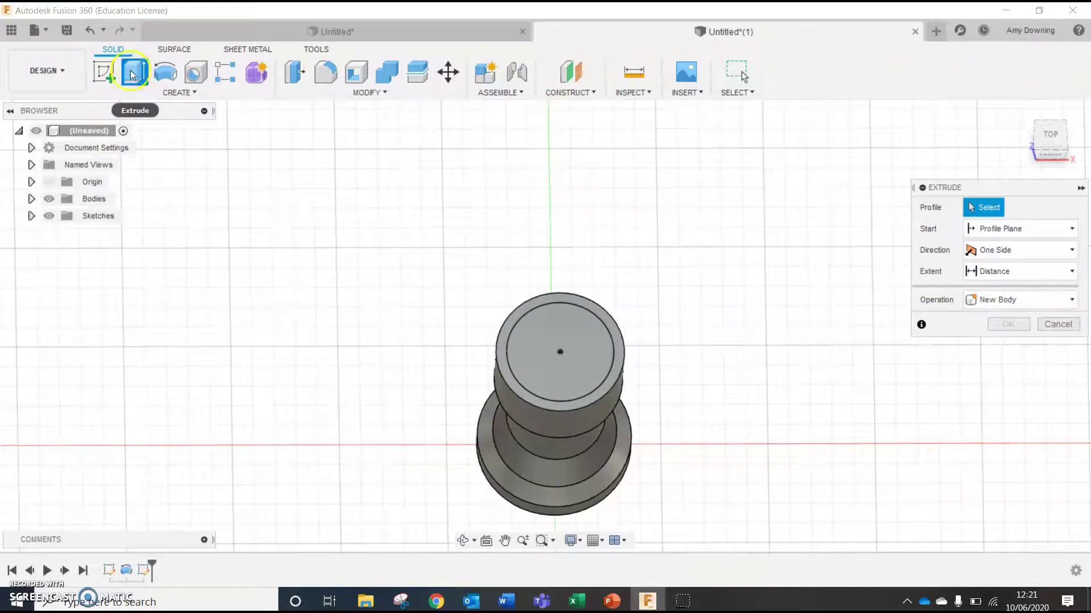
{"action": "left_click", "coordinate": [579, 323]}
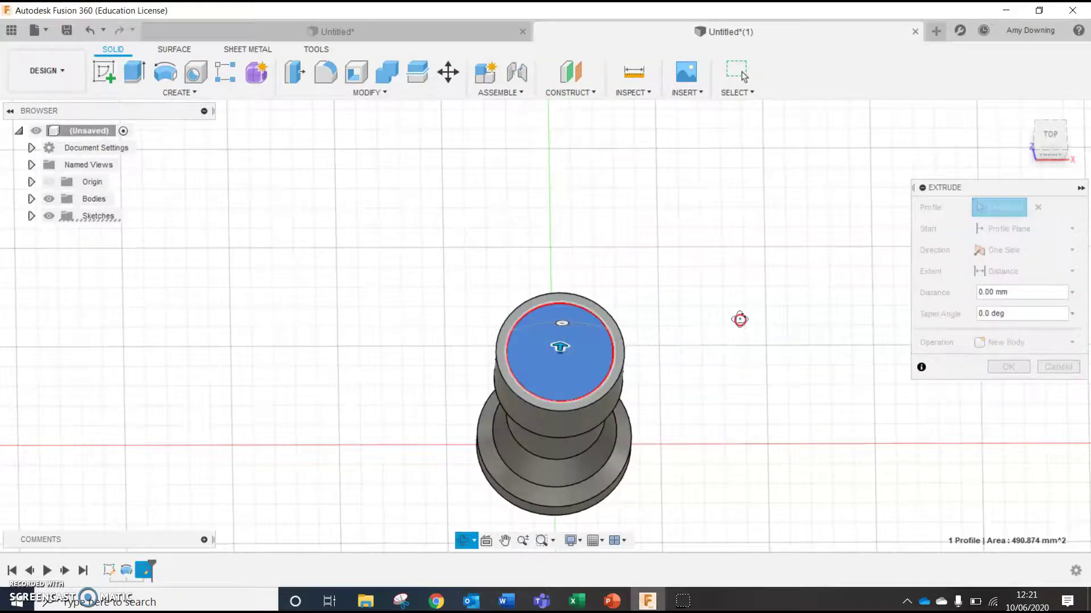
{"action": "left_click_drag", "start_coordinate": [564, 283], "coordinate": [560, 365]}
{"action": "left_click", "coordinate": [678, 388]}
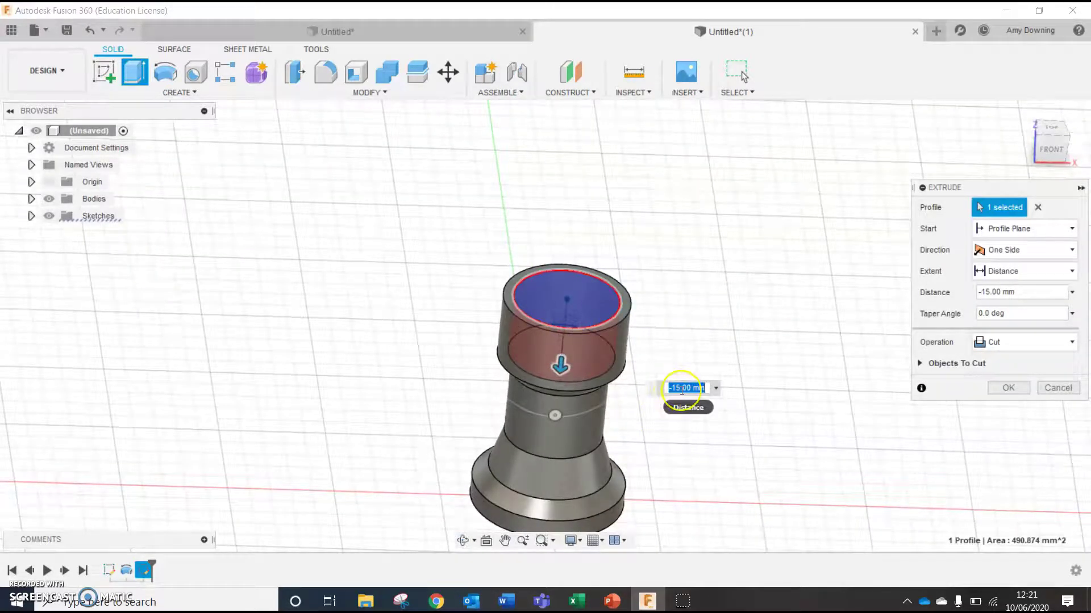
{"action": "key", "text": "Return"}
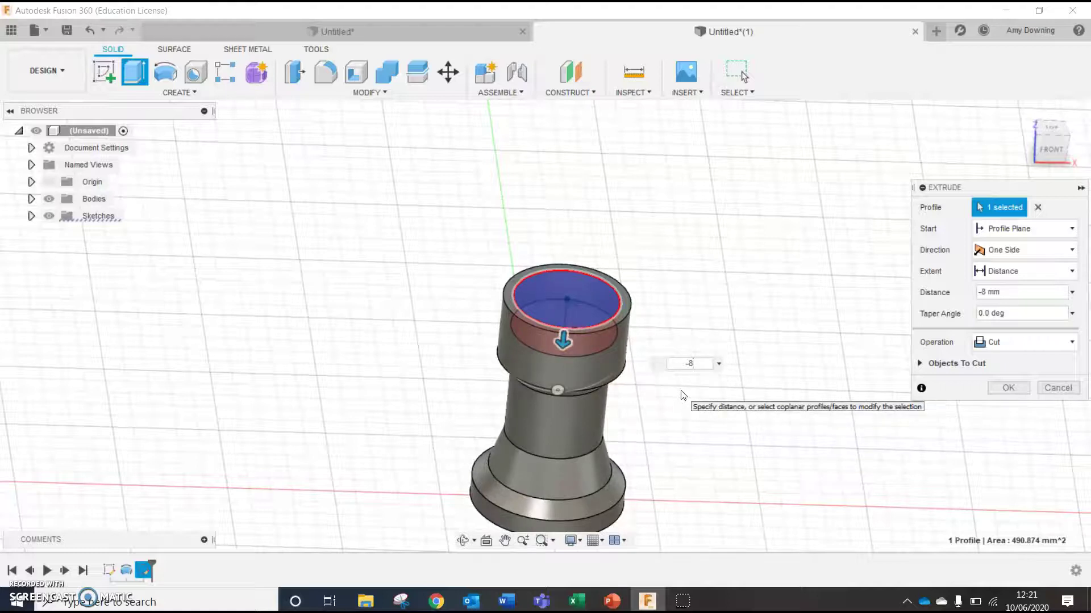
{"action": "key", "text": "Return"}
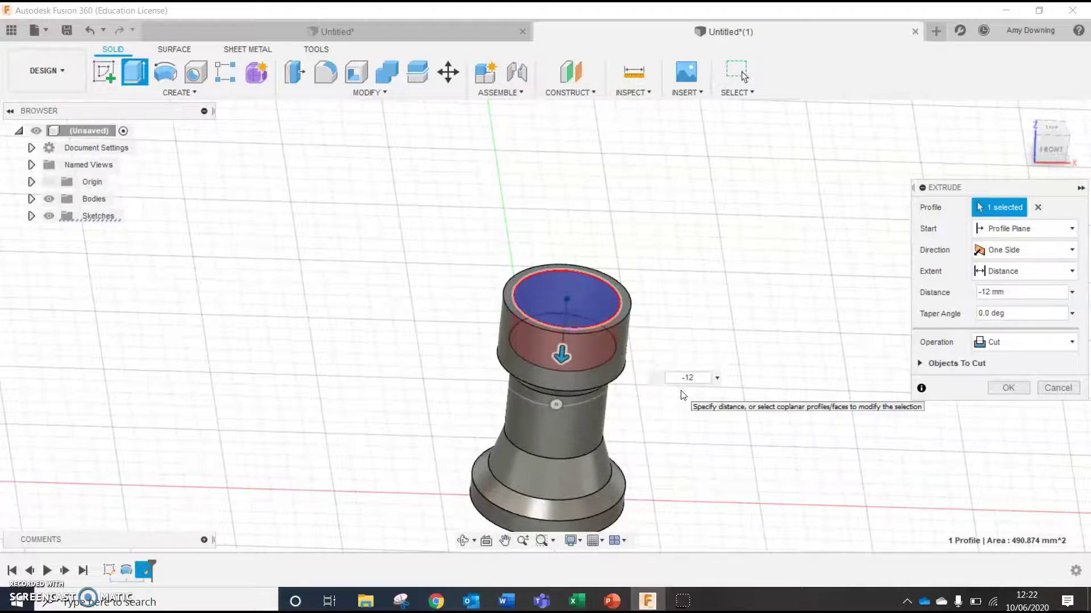
{"action": "key", "text": "Return"}
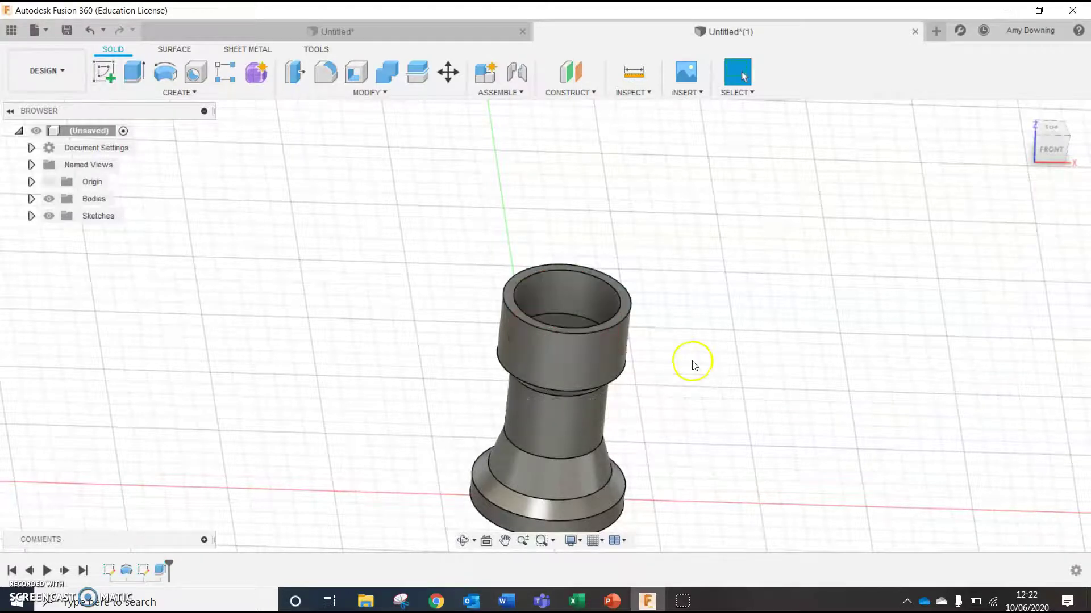
Change the cut depth in the slide 3 title from 8mm to 12mm
{"action": "left_click", "coordinate": [611, 601]}
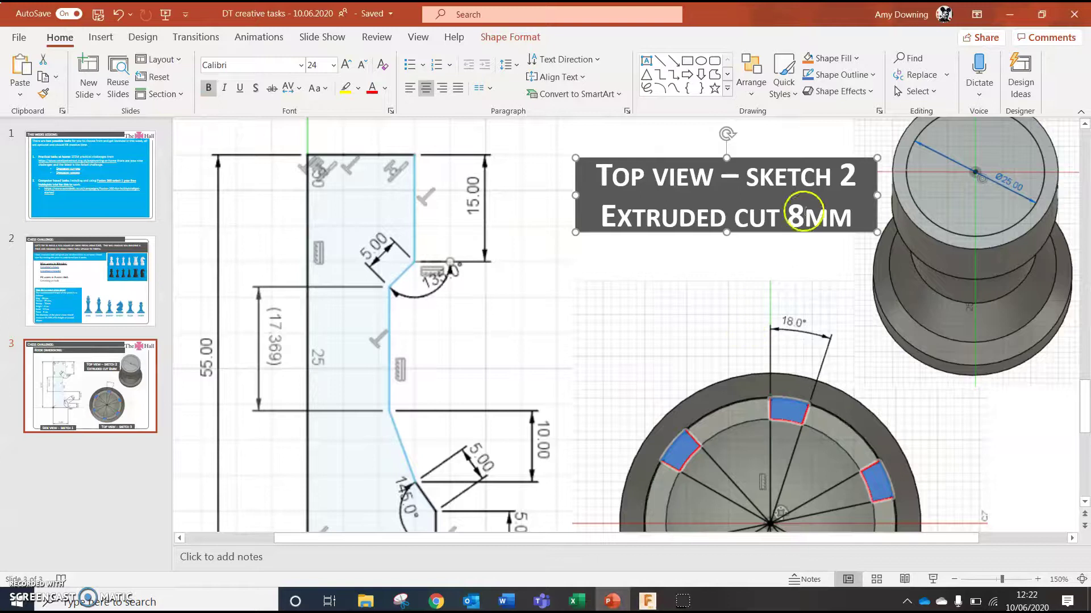
{"action": "left_click", "coordinate": [801, 209]}
{"action": "key", "text": "BackSpace"}
{"action": "type", "text": "12"}
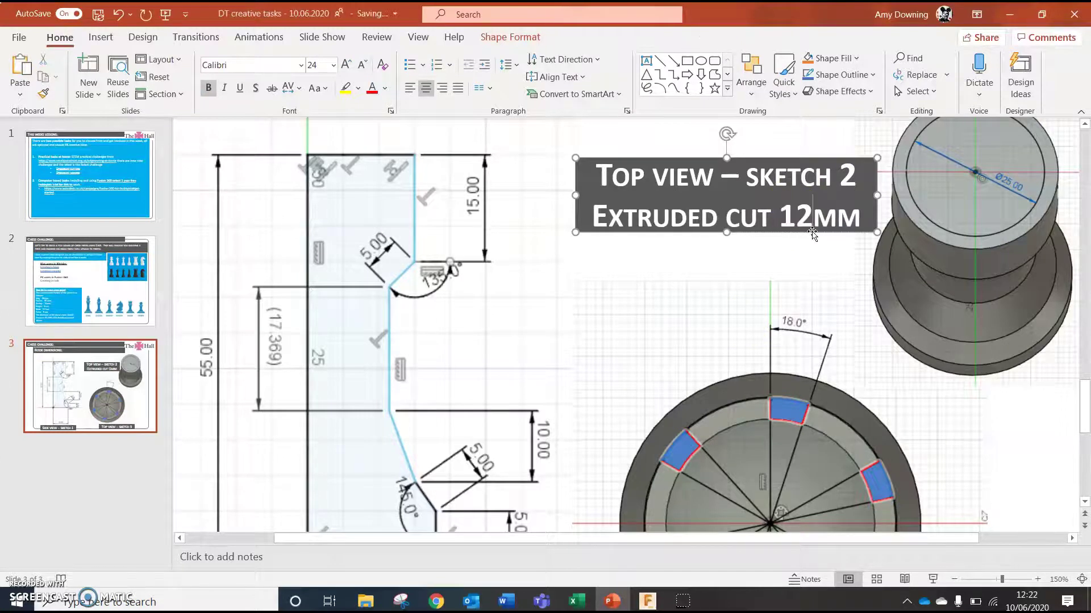
{"action": "scroll", "coordinate": [664, 341], "scroll_direction": "down", "scroll_amount": 3}
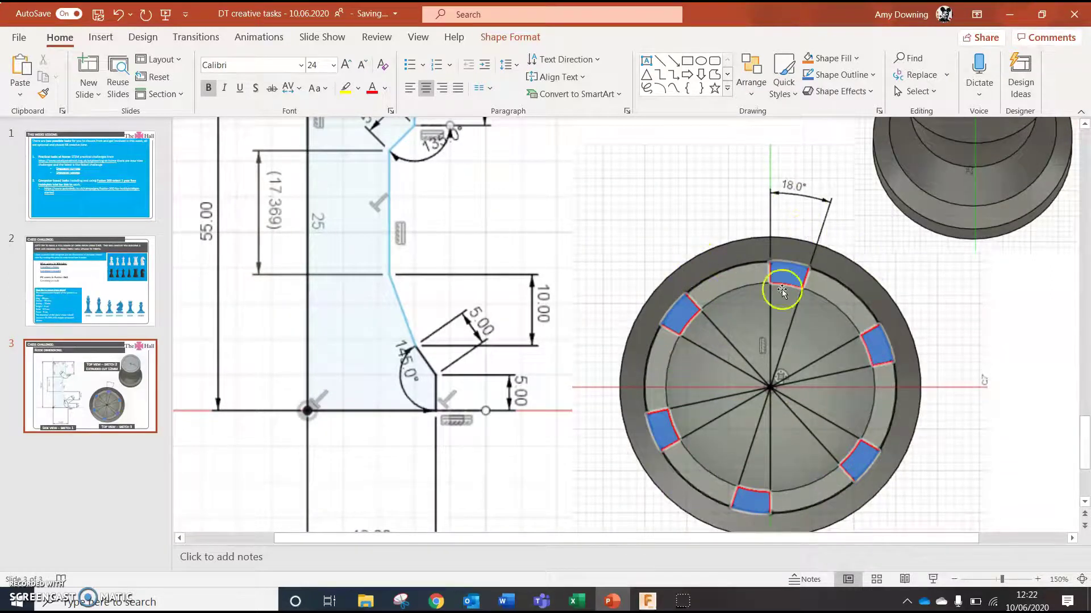
{"action": "left_click", "coordinate": [647, 601]}
Sketch on the rook's top ring face and draw two lines from the centre to the middle circle
{"action": "middle_click_drag", "start_coordinate": [642, 304], "coordinate": [623, 324], "text": "shift"}
{"action": "left_click", "coordinate": [615, 319]}
{"action": "right_click", "coordinate": [616, 320]}
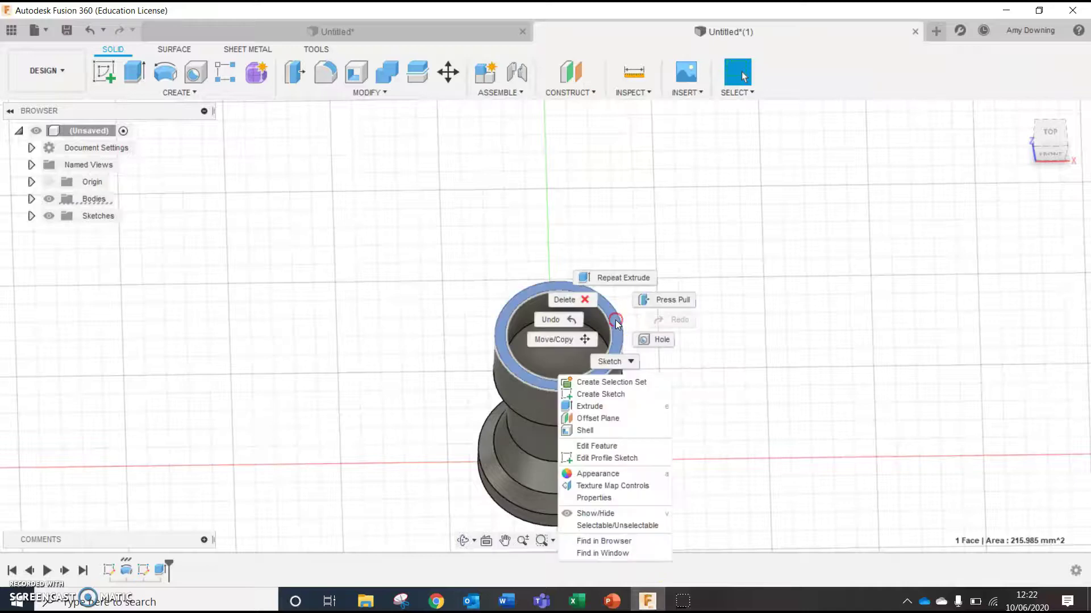
{"action": "left_click", "coordinate": [615, 358]}
{"action": "left_click", "coordinate": [613, 404]}
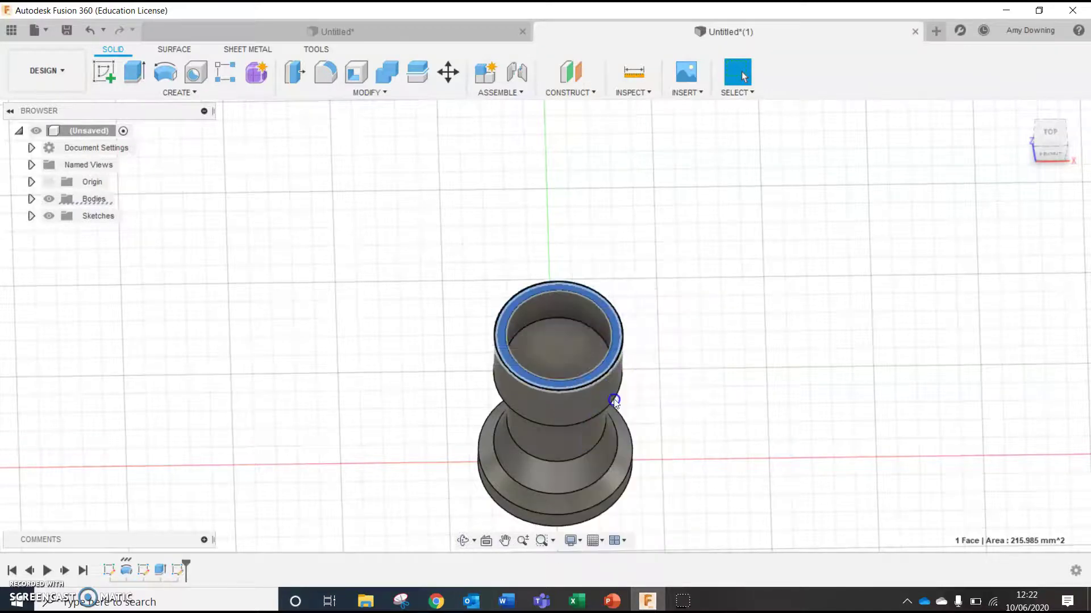
{"action": "scroll", "coordinate": [431, 310], "scroll_direction": "up", "scroll_amount": 4}
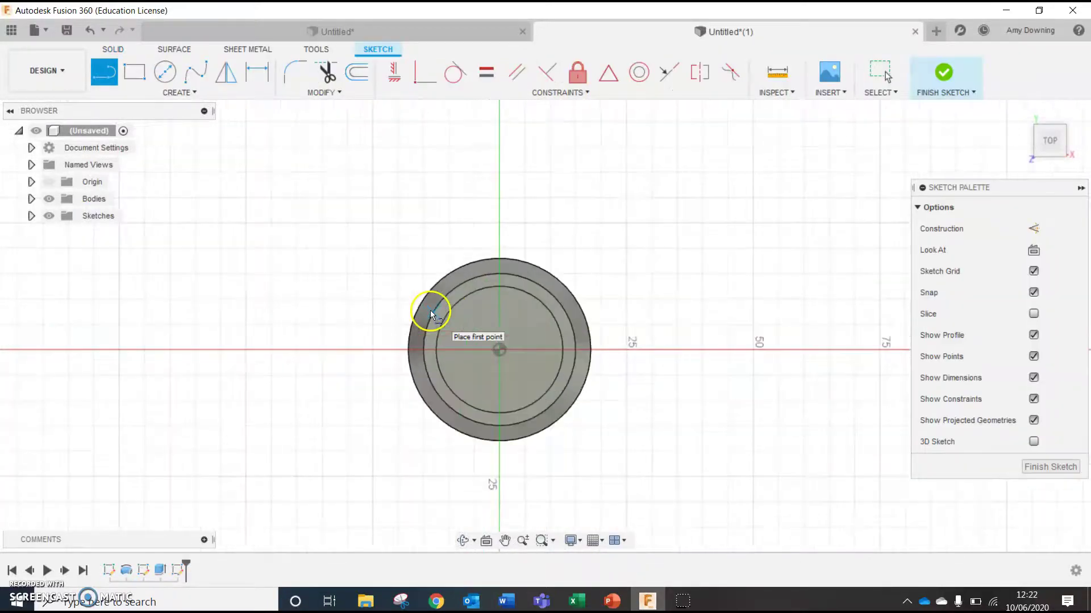
{"action": "scroll", "coordinate": [431, 314], "scroll_direction": "up", "scroll_amount": 1}
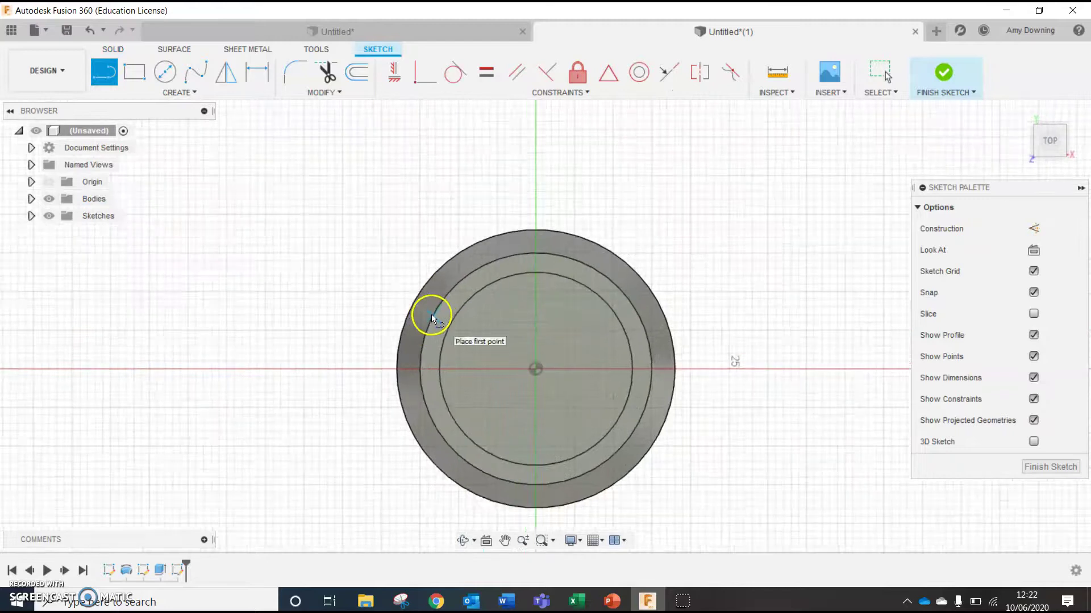
{"action": "left_click", "coordinate": [534, 369]}
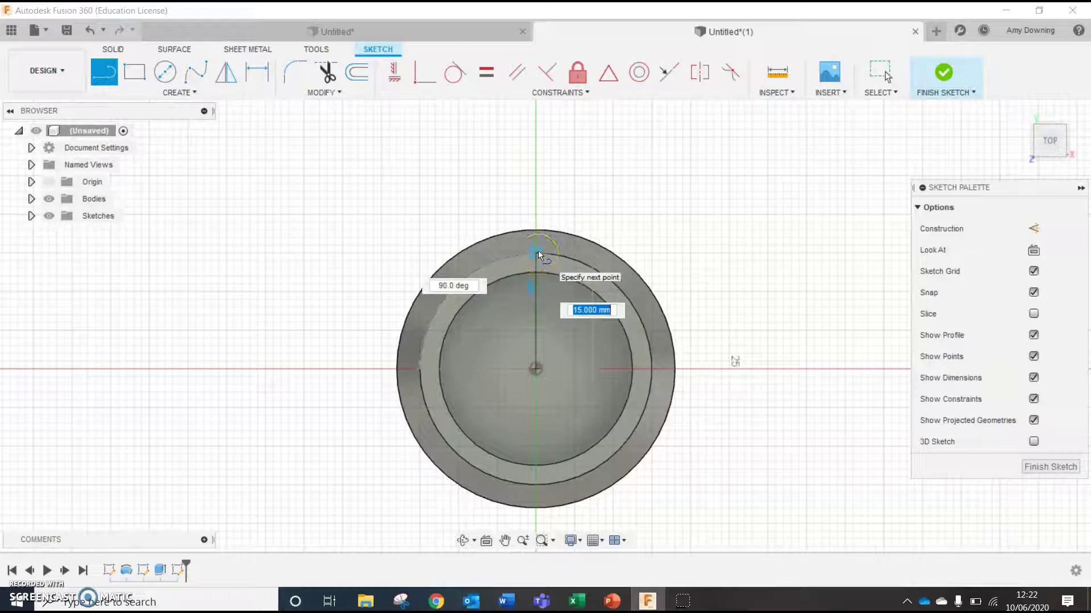
{"action": "left_click", "coordinate": [537, 253]}
{"action": "left_click", "coordinate": [536, 370]}
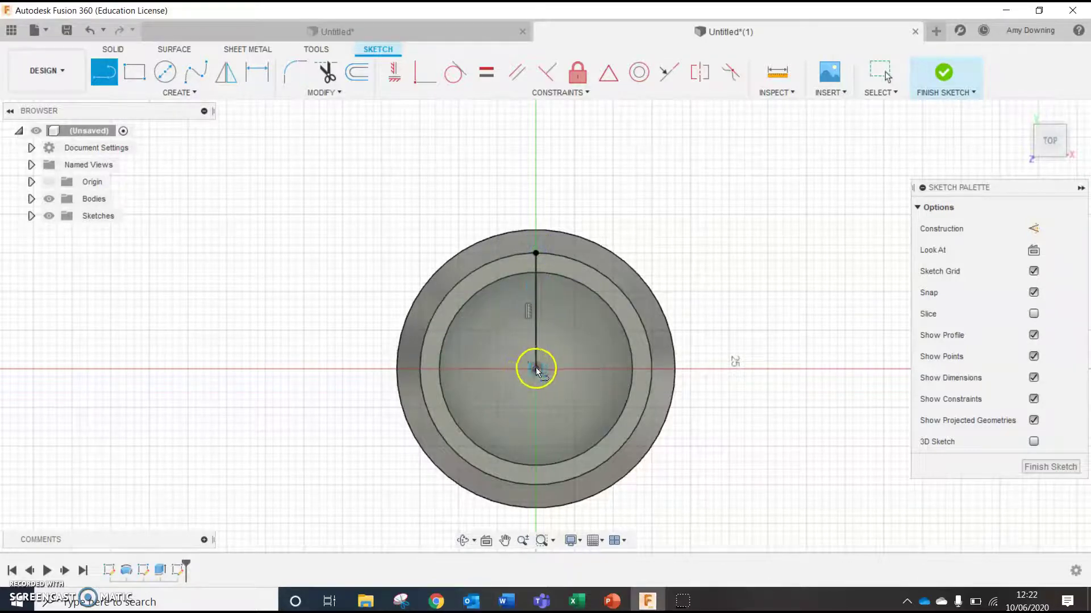
{"action": "left_click", "coordinate": [606, 277]}
{"action": "key", "text": "Escape"}
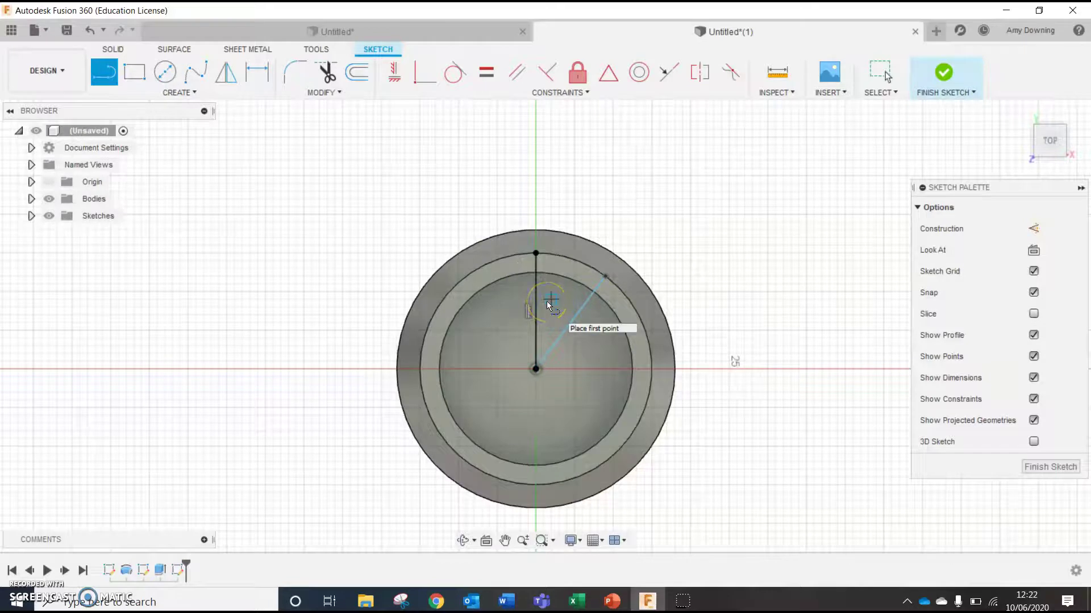
Dimension the angle between the two radial lines as 18°
{"action": "key", "text": "d"}
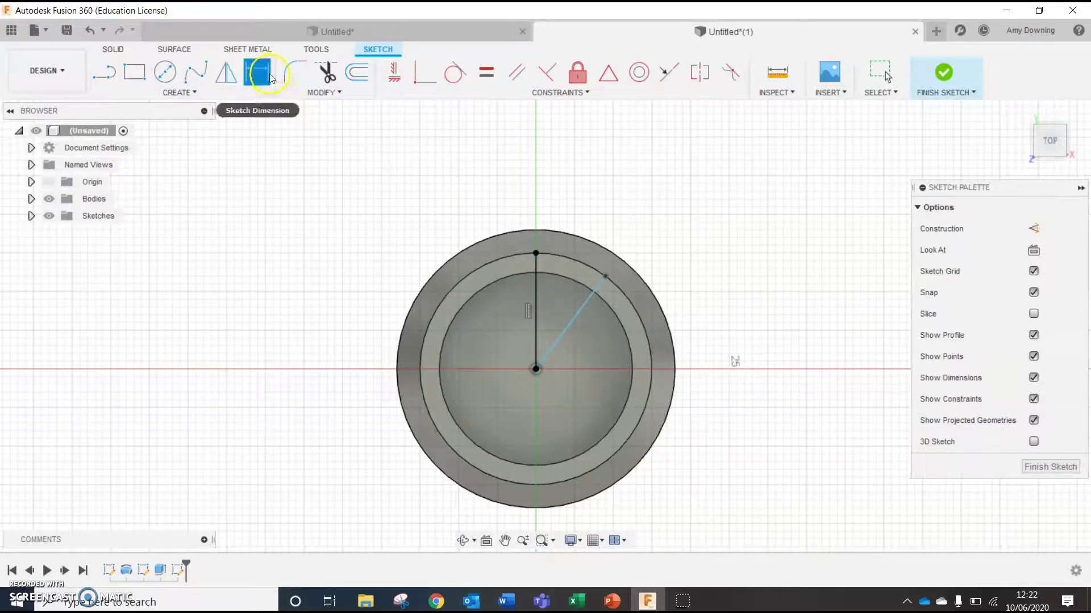
{"action": "left_click", "coordinate": [536, 262]}
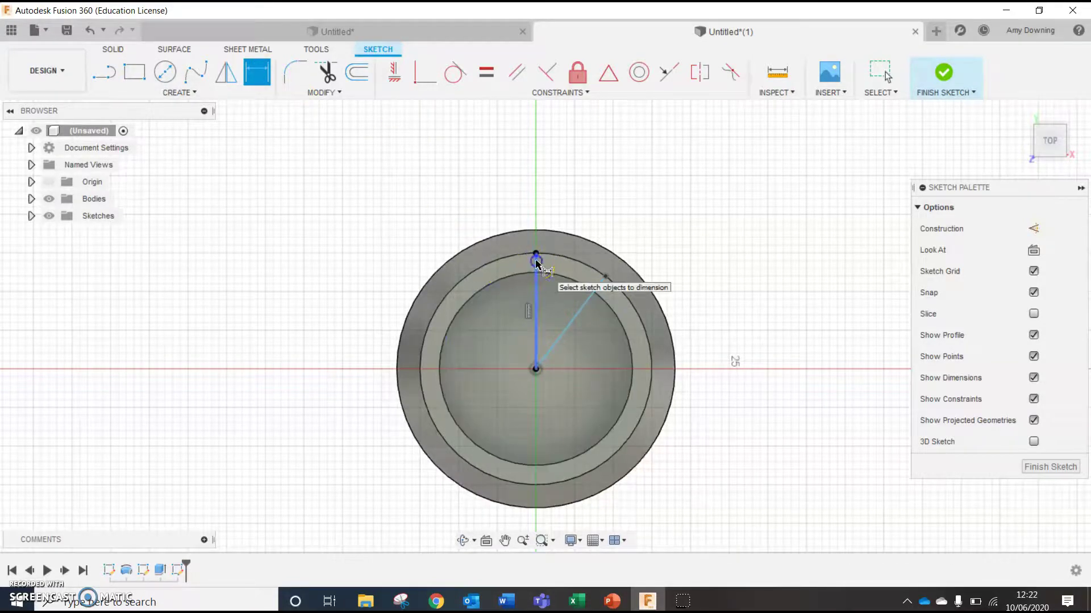
{"action": "left_click", "coordinate": [585, 302]}
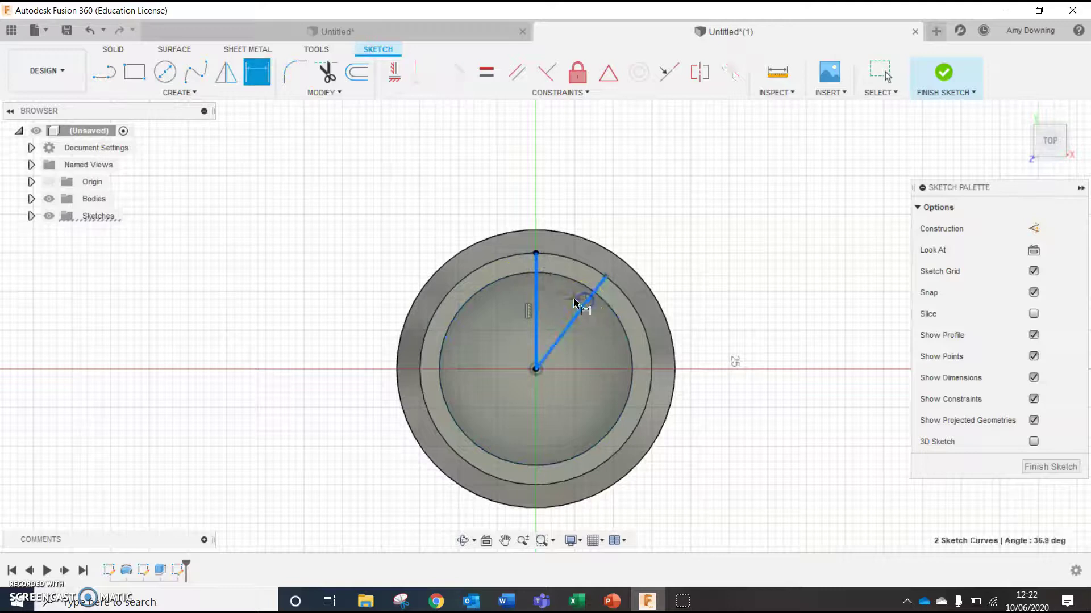
{"action": "left_click", "coordinate": [625, 164]}
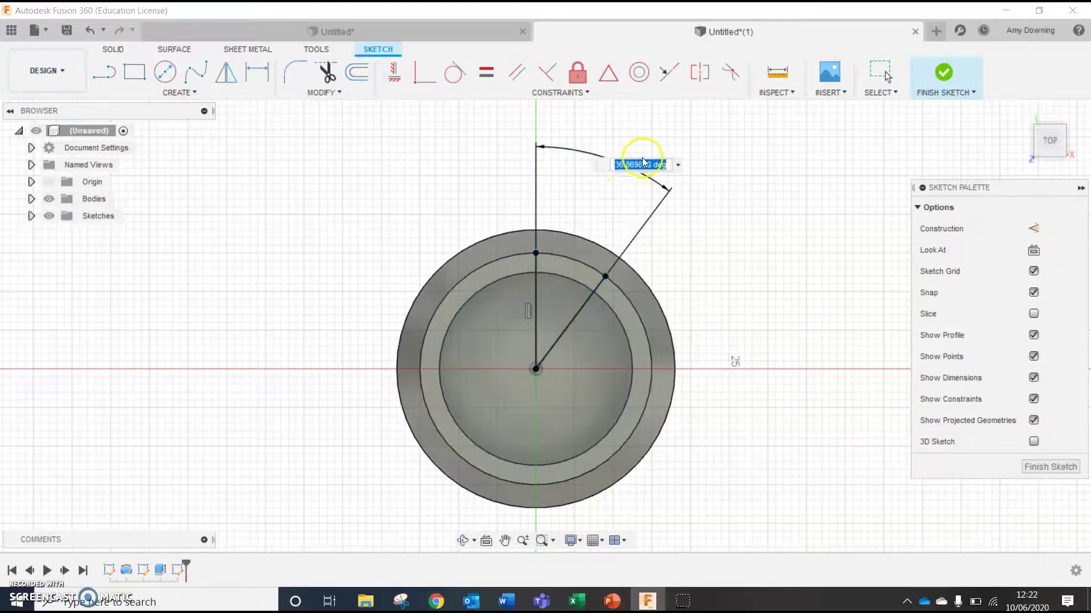
{"action": "type", "text": "15"}
{"action": "key", "text": "Return"}
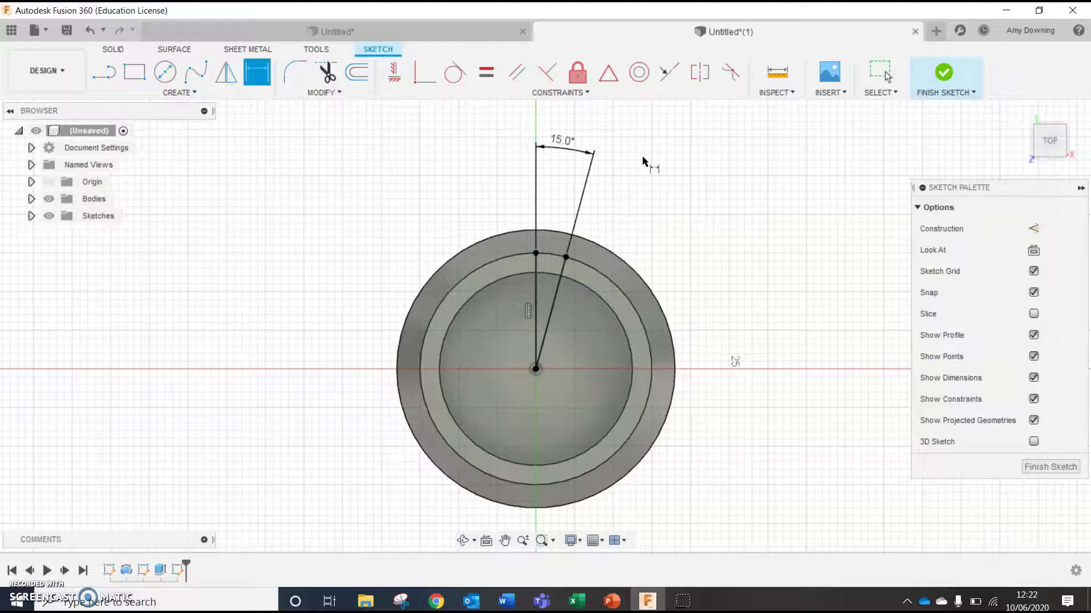
{"action": "double_click", "coordinate": [564, 146]}
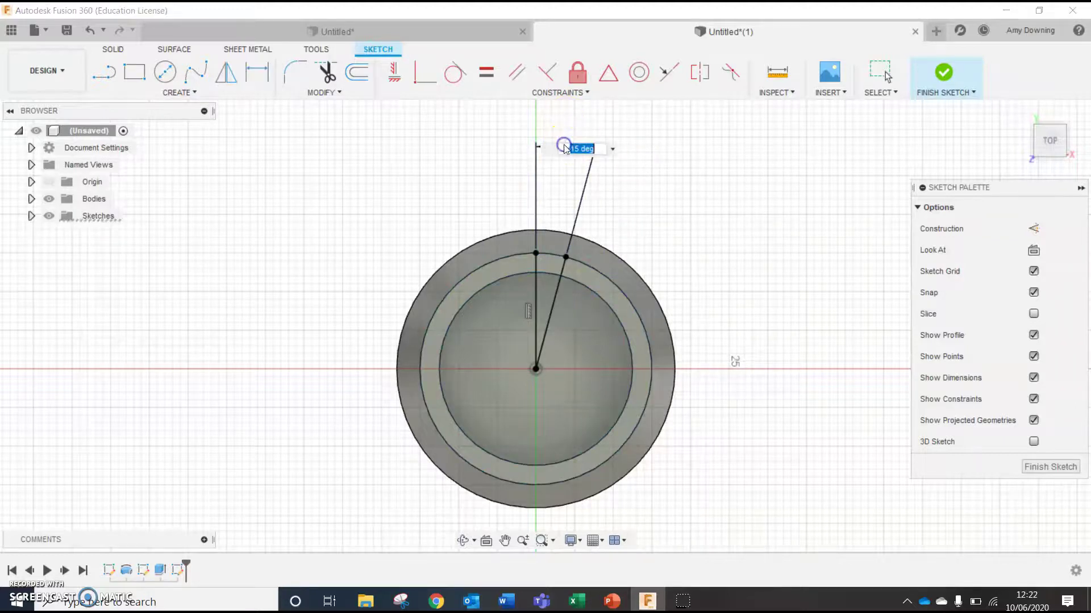
{"action": "type", "text": "18"}
{"action": "key", "text": "Return"}
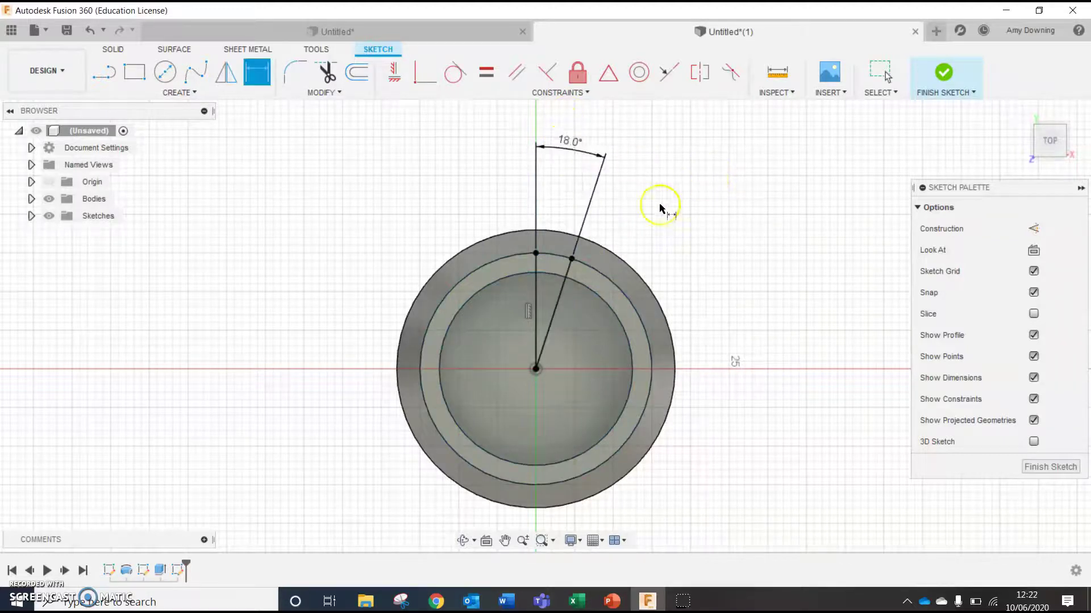
{"action": "left_click", "coordinate": [186, 92]}
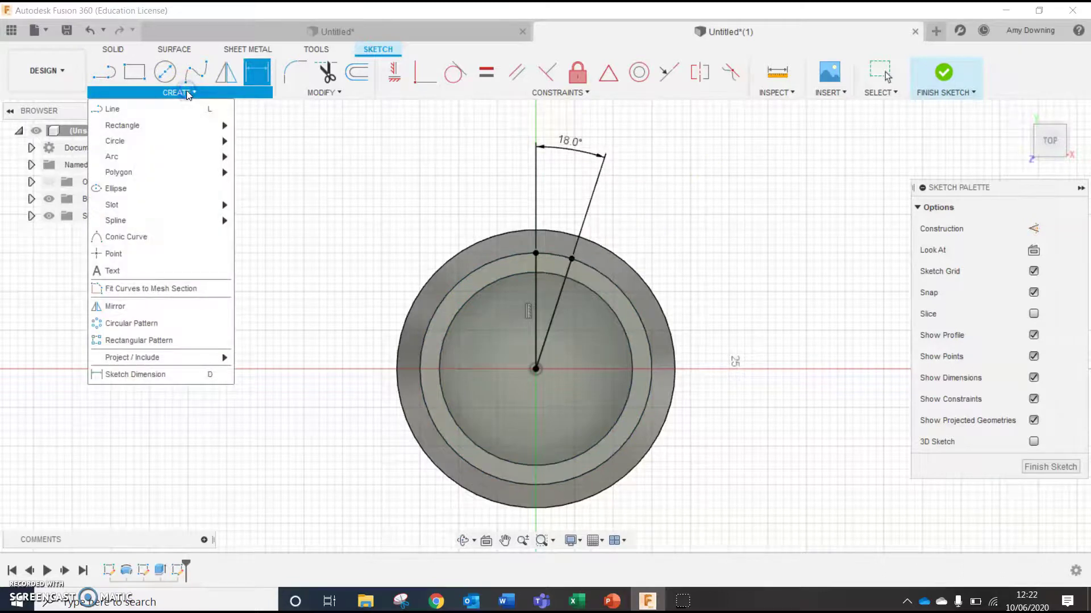
Circular-pattern both radial lines six times around the circle's centre point
{"action": "left_click", "coordinate": [132, 324]}
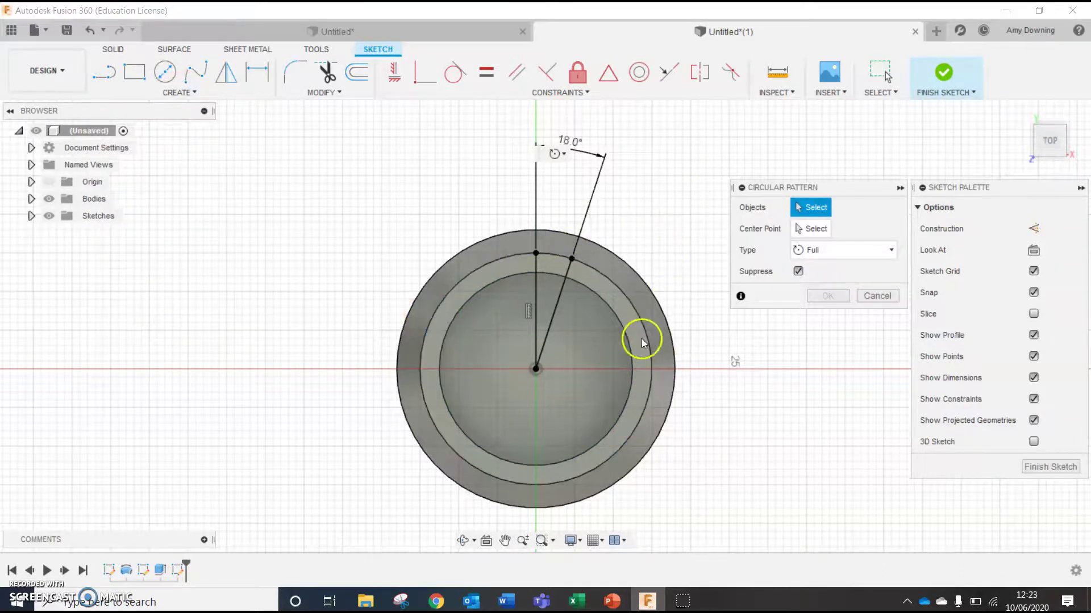
{"action": "left_click", "coordinate": [532, 281]}
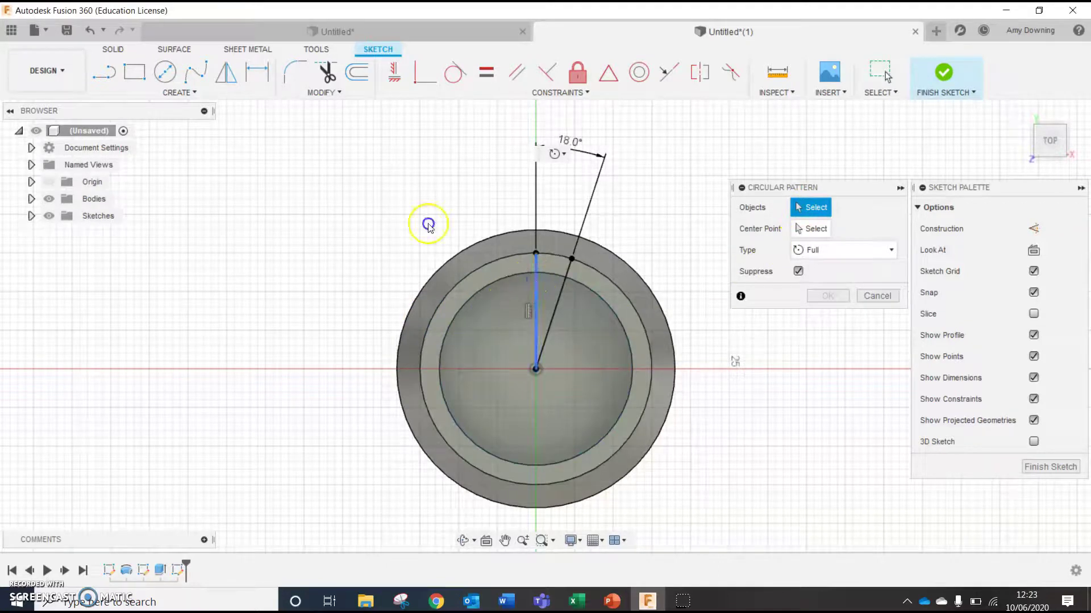
{"action": "left_click", "coordinate": [558, 310]}
{"action": "left_click", "coordinate": [813, 228]}
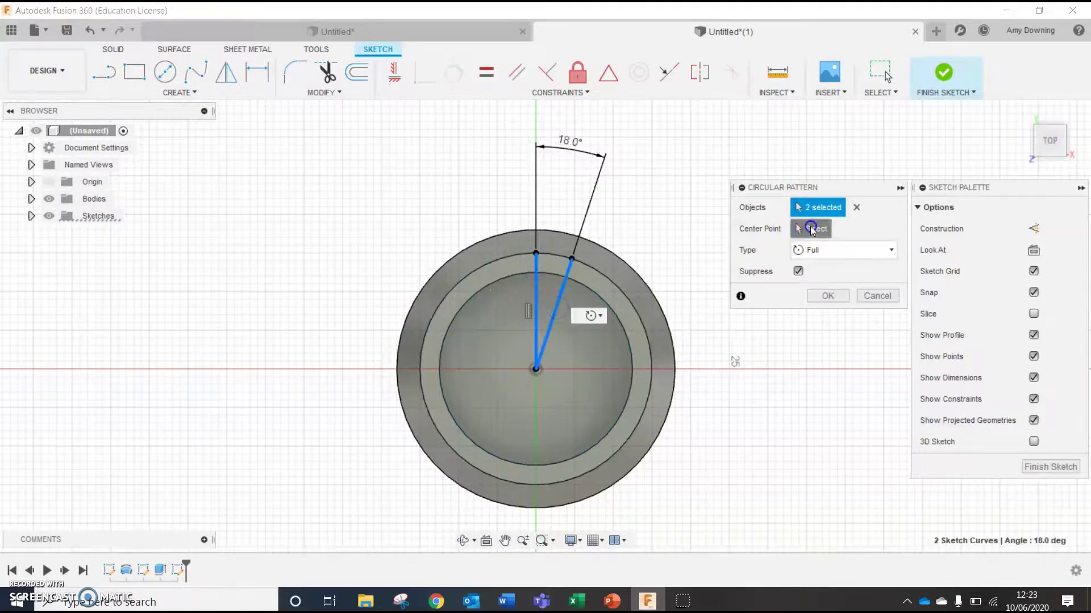
{"action": "left_click", "coordinate": [536, 370]}
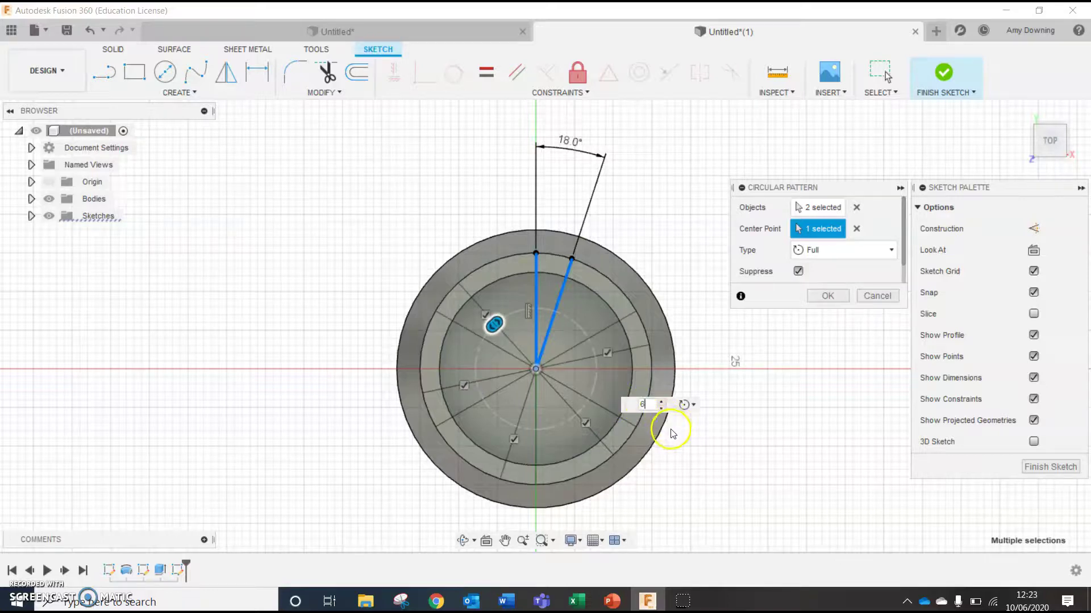
{"action": "left_click", "coordinate": [829, 296]}
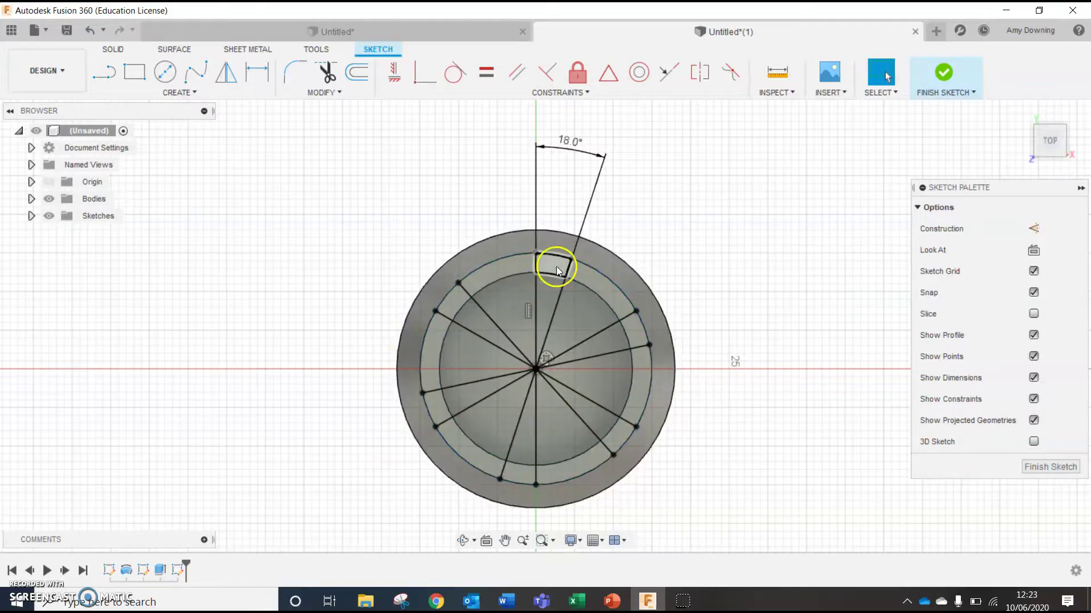
Extend the radial lines to the outer rim and select the six rim segments between them
{"action": "left_click", "coordinate": [633, 330]}
{"action": "left_click", "coordinate": [521, 479]}
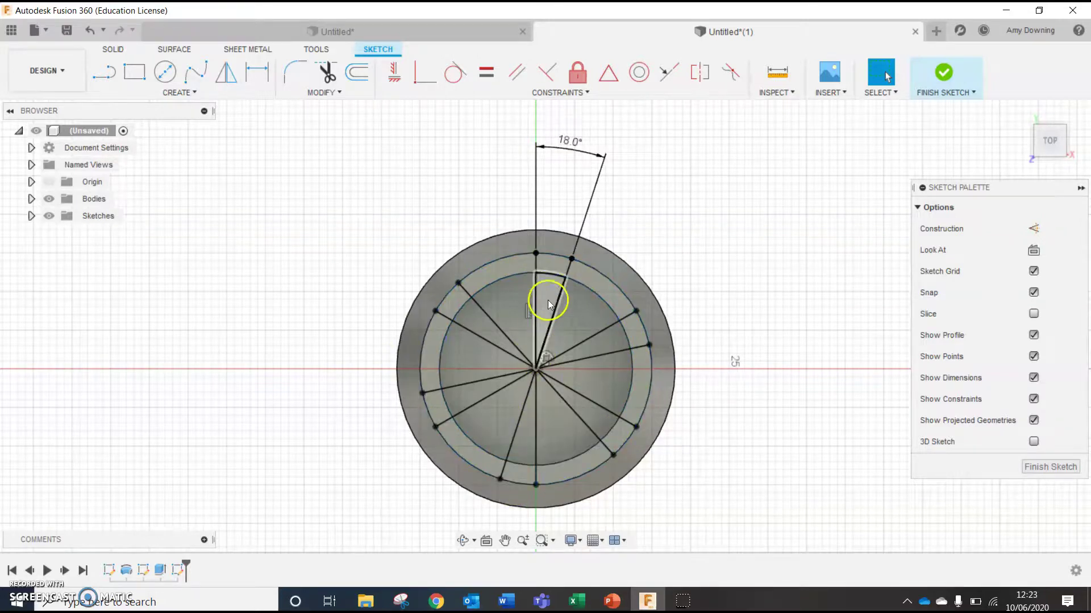
{"action": "left_click", "coordinate": [554, 264]}
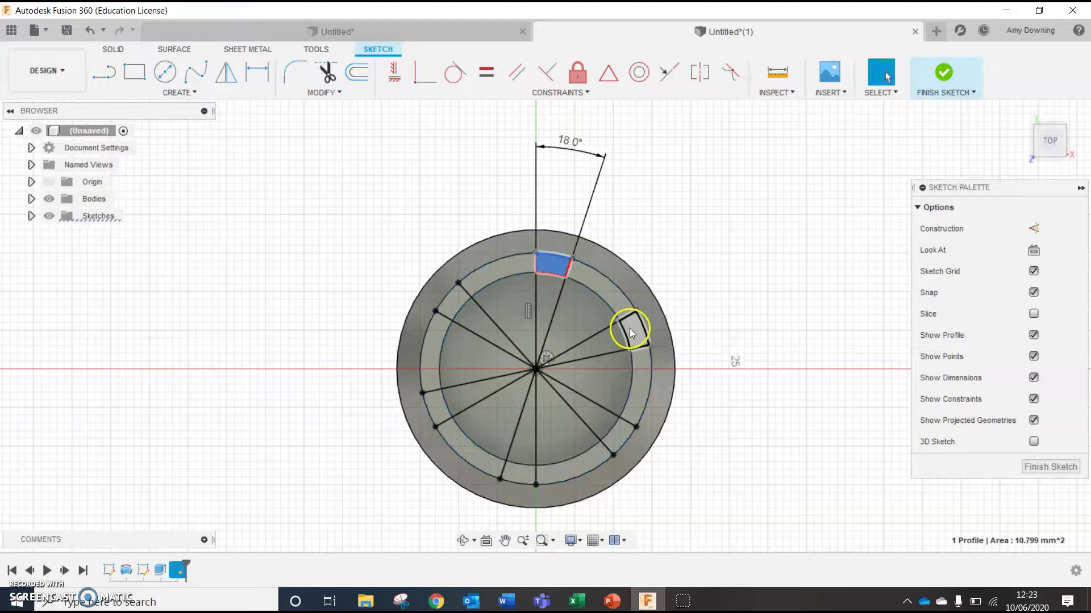
{"action": "left_click", "coordinate": [631, 331]}
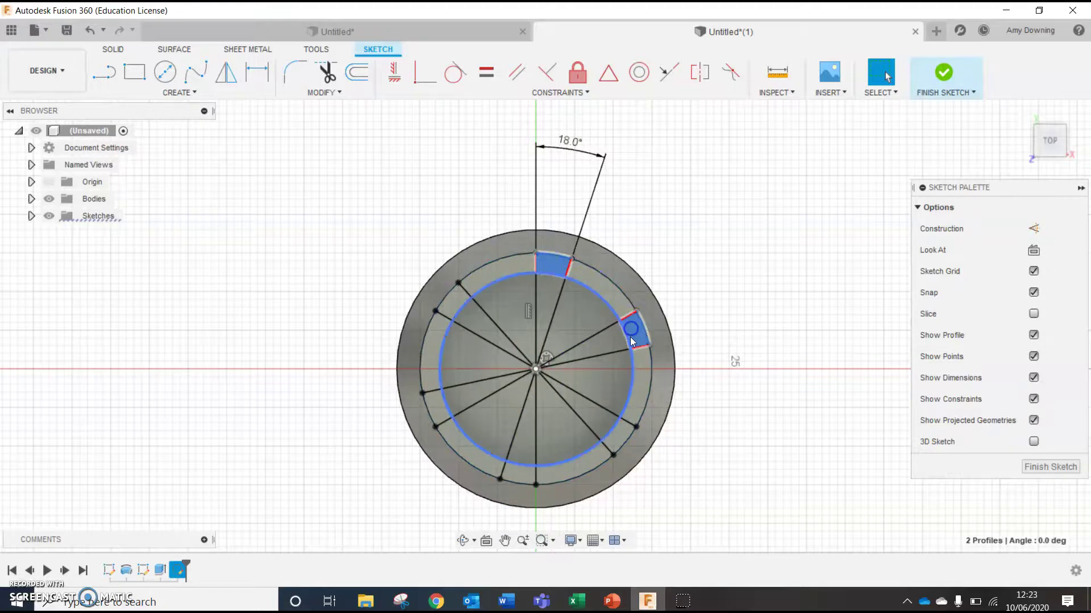
{"action": "left_click", "coordinate": [622, 432]}
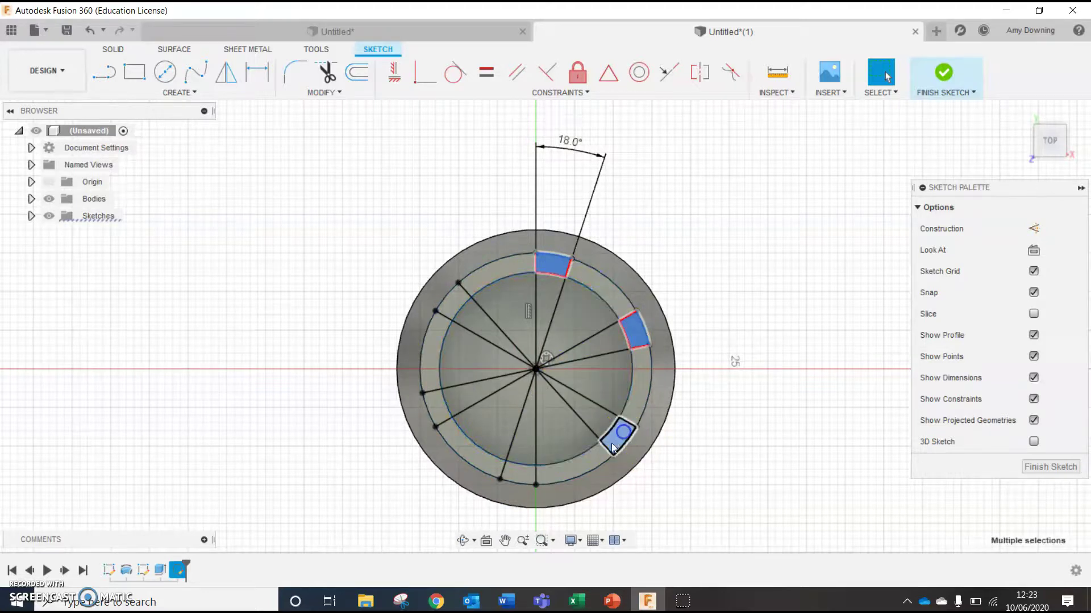
{"action": "left_click", "coordinate": [519, 474]}
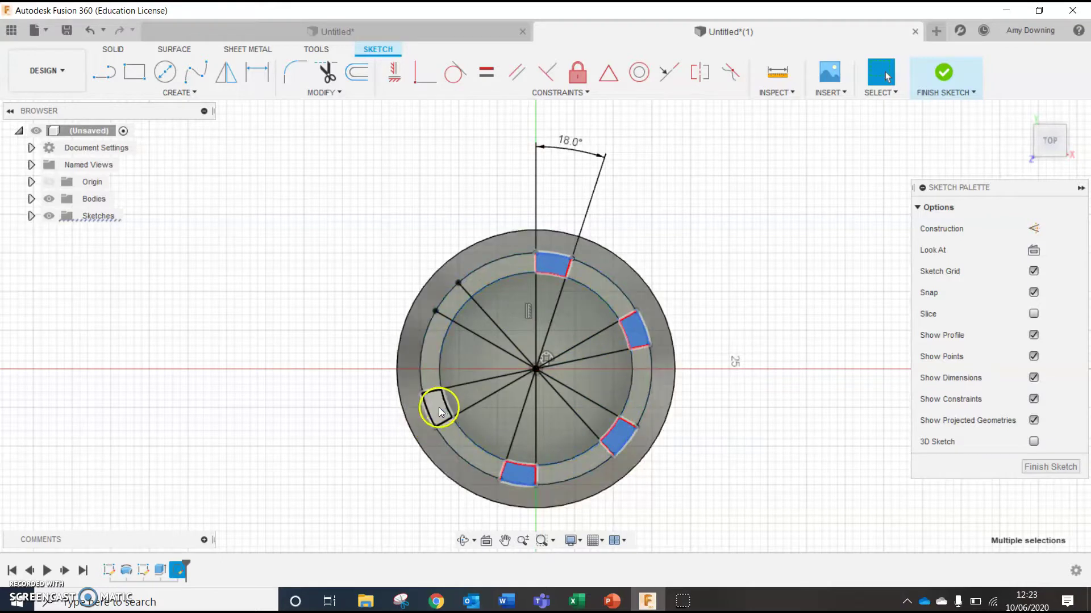
{"action": "left_click", "coordinate": [439, 408]}
{"action": "left_click", "coordinate": [454, 300]}
{"action": "middle_click_drag", "start_coordinate": [699, 428], "coordinate": [698, 402], "text": "shift"}
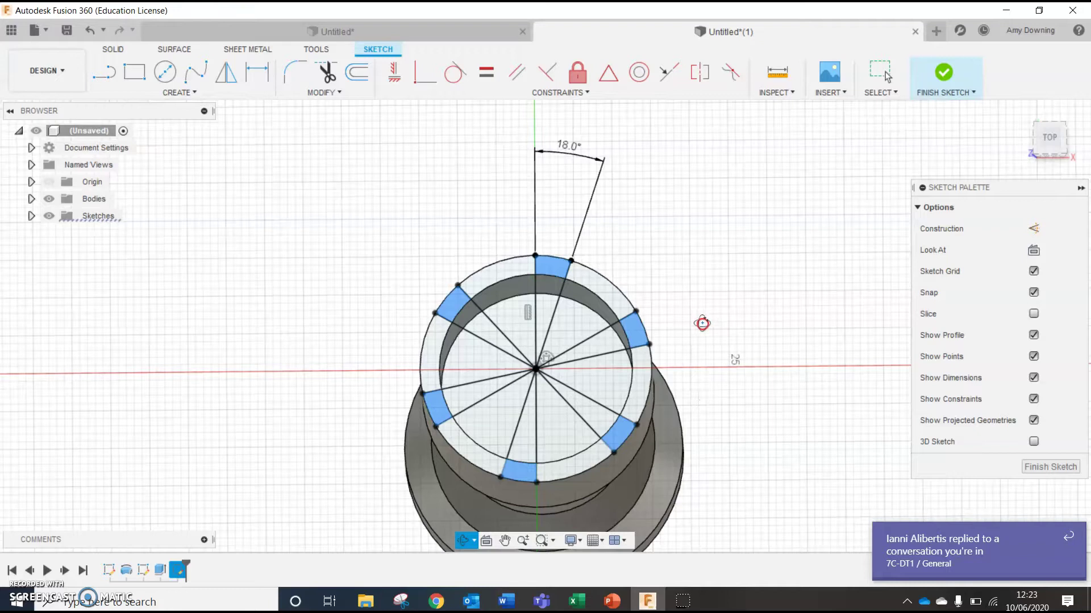
{"action": "middle_click_drag", "start_coordinate": [702, 323], "coordinate": [688, 423], "text": "shift"}
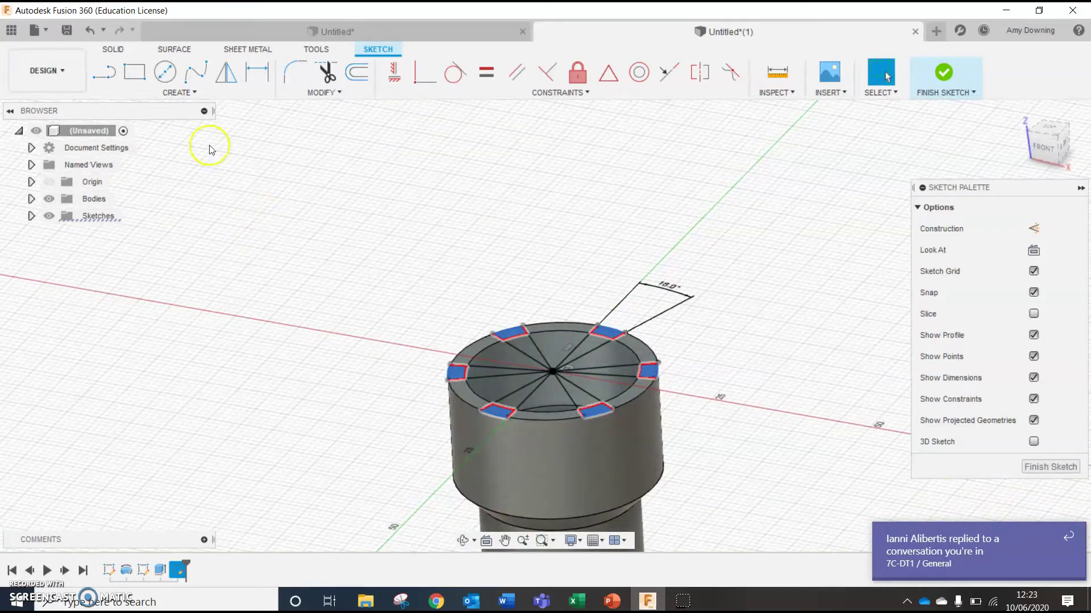
{"action": "left_click", "coordinate": [113, 50]}
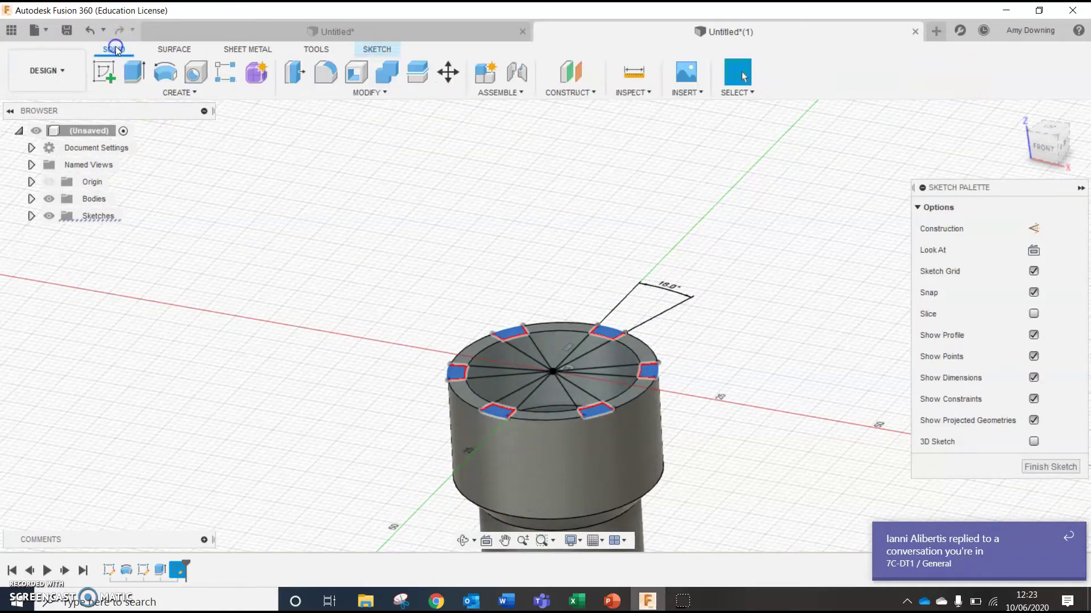
Extrude the six selected rim segments as an 8 mm deep cut into the top
{"action": "left_click", "coordinate": [130, 71]}
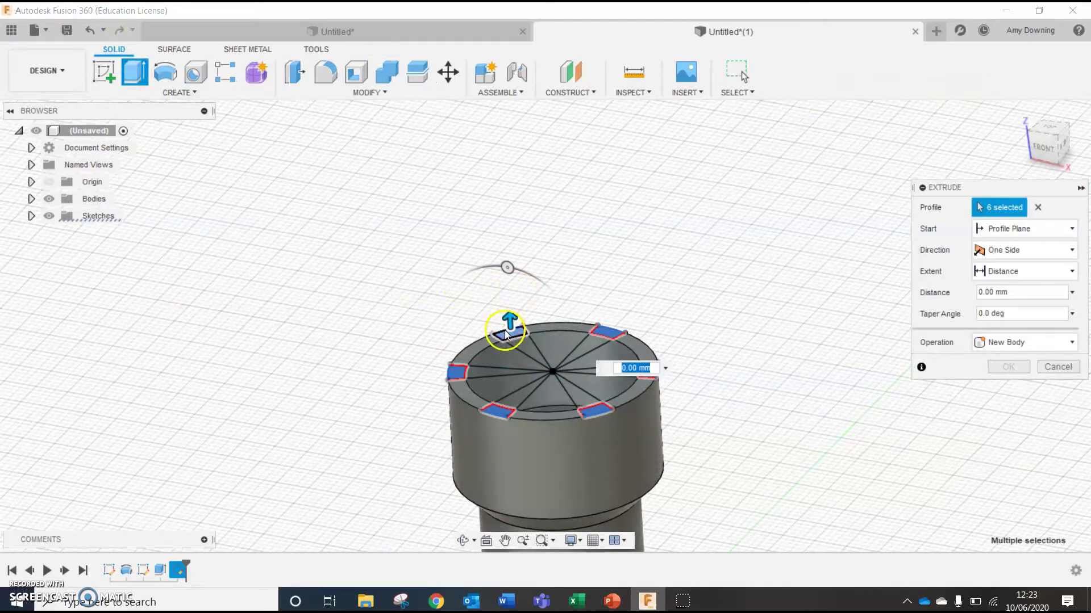
{"action": "left_click_drag", "start_coordinate": [505, 334], "coordinate": [512, 376]}
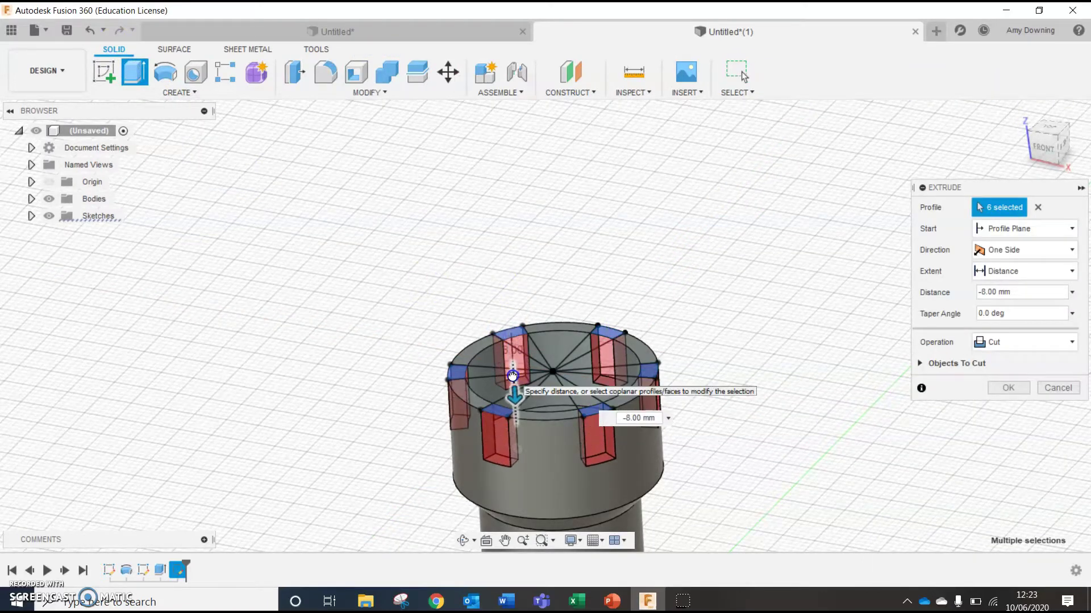
{"action": "left_click", "coordinate": [1017, 387]}
{"action": "scroll", "coordinate": [738, 463], "scroll_direction": "up", "scroll_amount": 2}
{"action": "scroll", "coordinate": [738, 465], "scroll_direction": "down", "scroll_amount": 8}
{"action": "scroll", "coordinate": [739, 539], "scroll_direction": "up", "scroll_amount": 5}
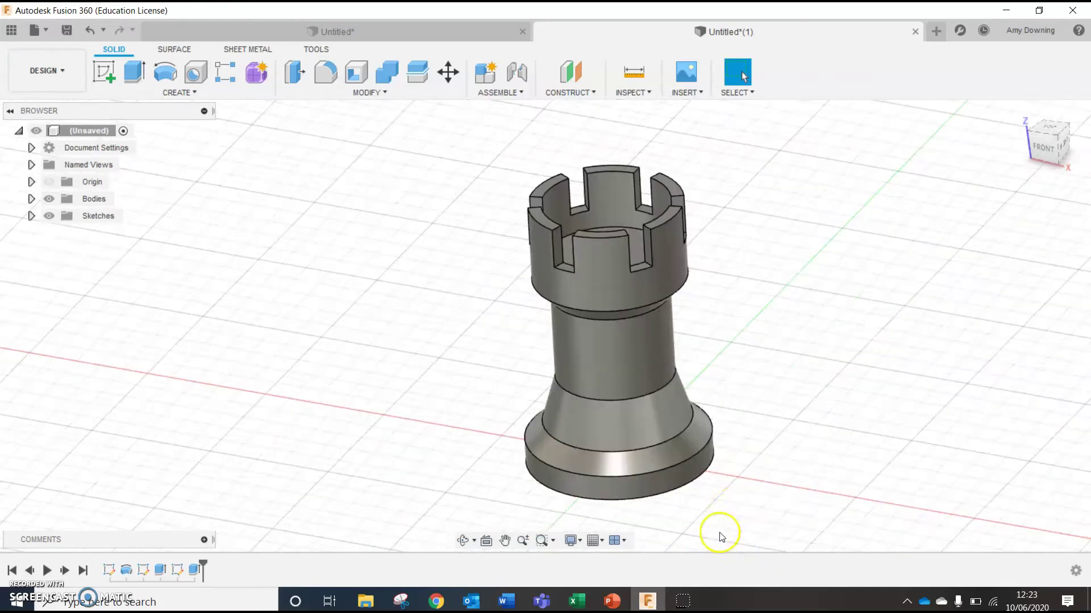
{"action": "middle_click_drag", "start_coordinate": [764, 440], "coordinate": [837, 427], "text": "shift"}
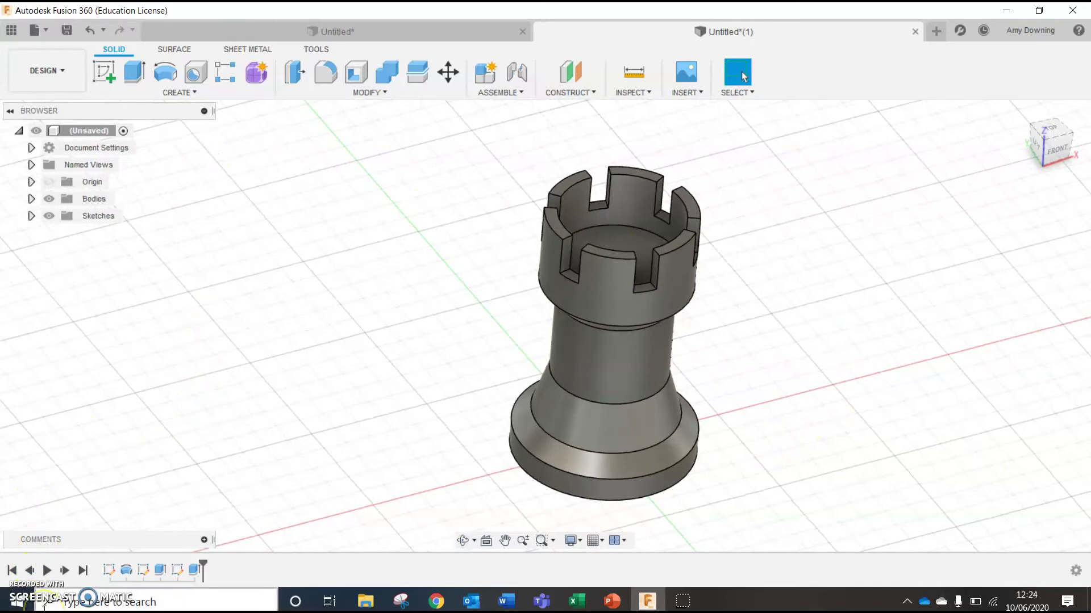
{"action": "left_click", "coordinate": [21, 597]}
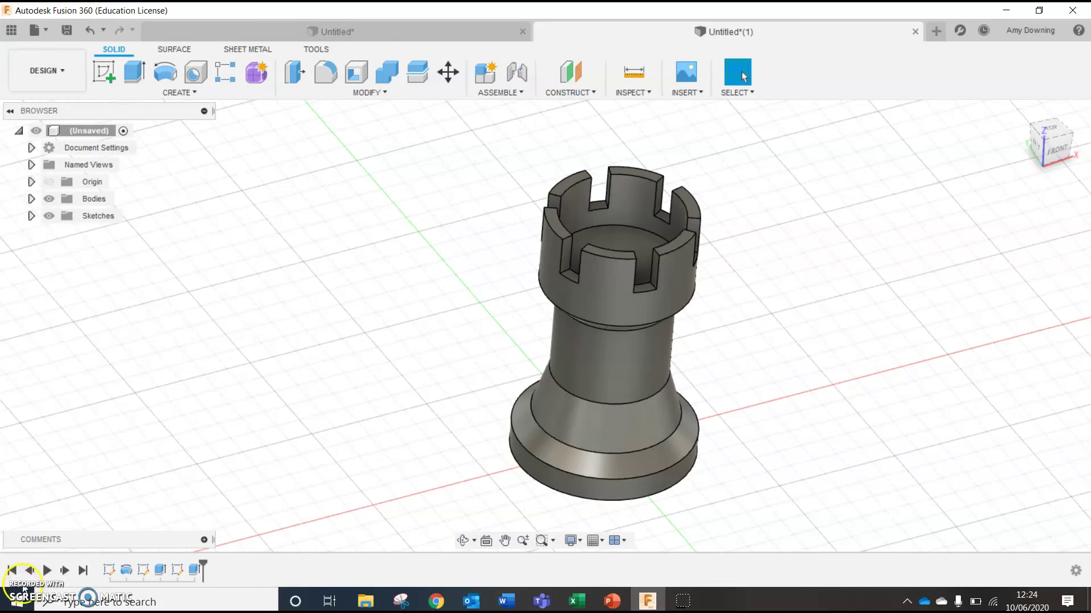